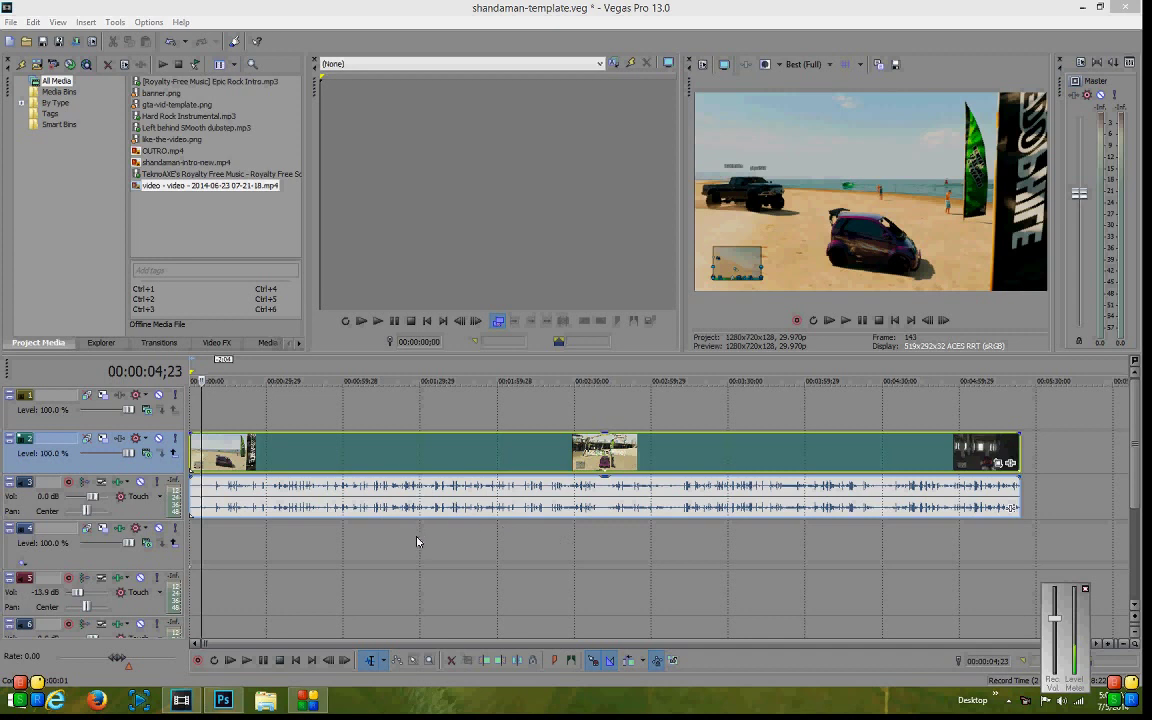
Bring Vegas to the front and play, then stop, a preview of the template timeline.
left_click(368, 10)
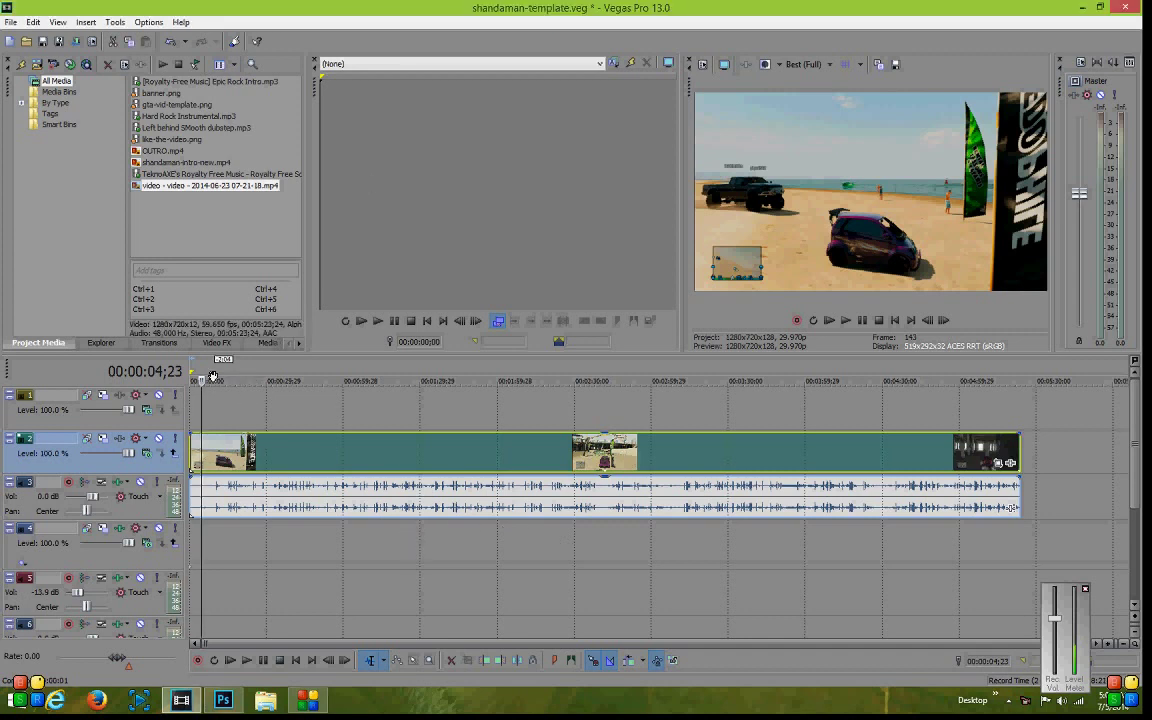
key("space")
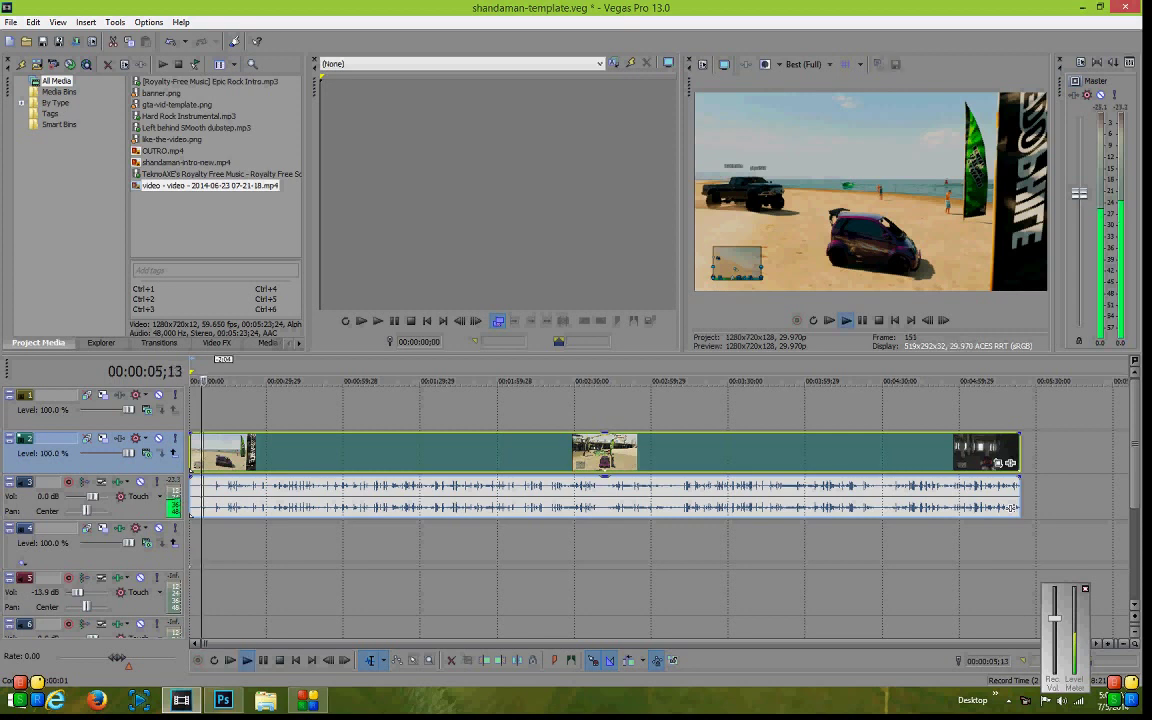
key("Return")
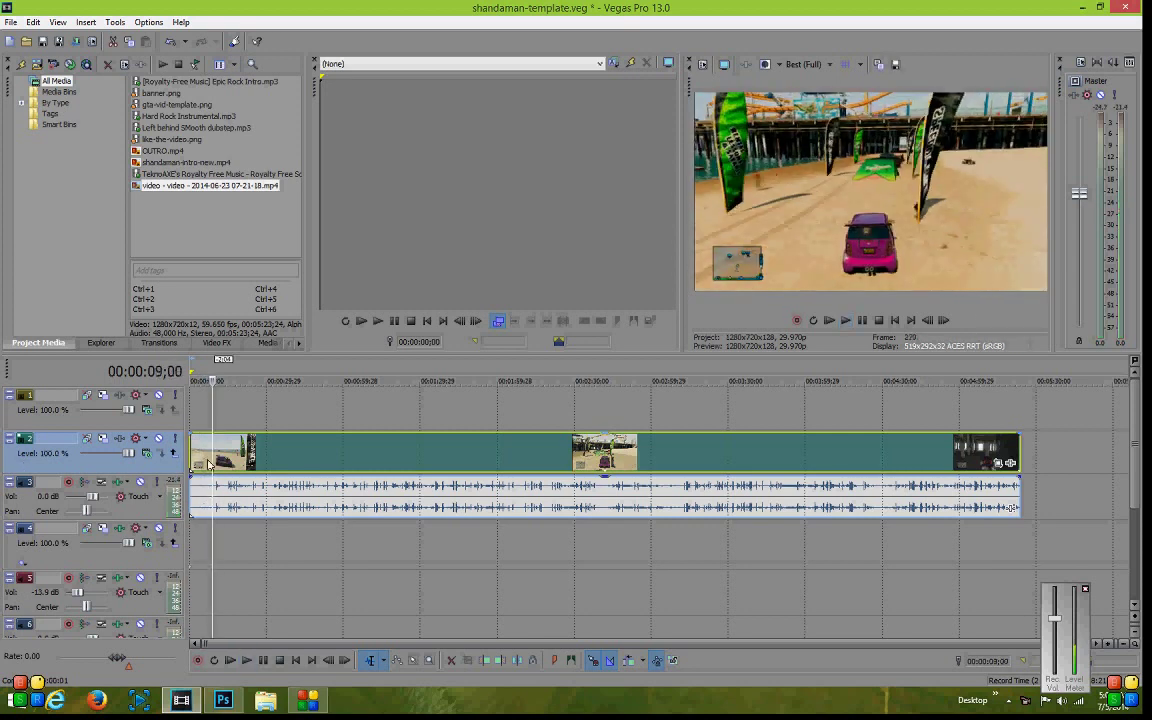
Remove all events, then select and delete every track from the timeline.
key("ctrl+z")
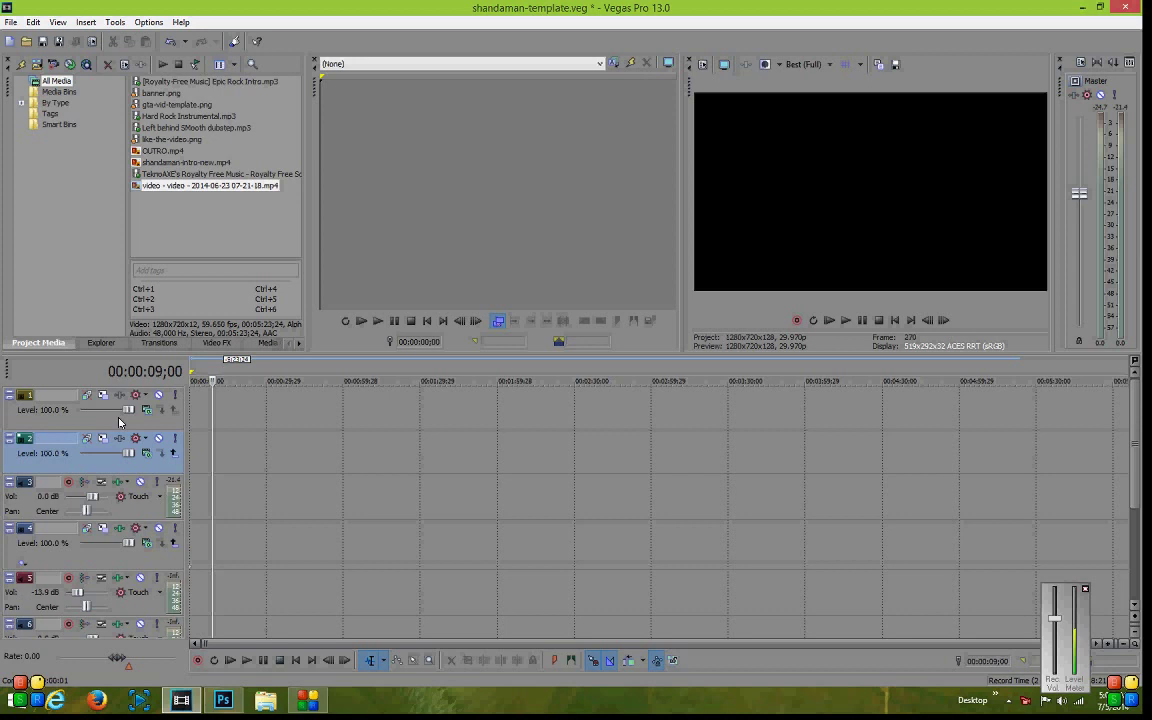
key("ctrl+a")
key("Delete")
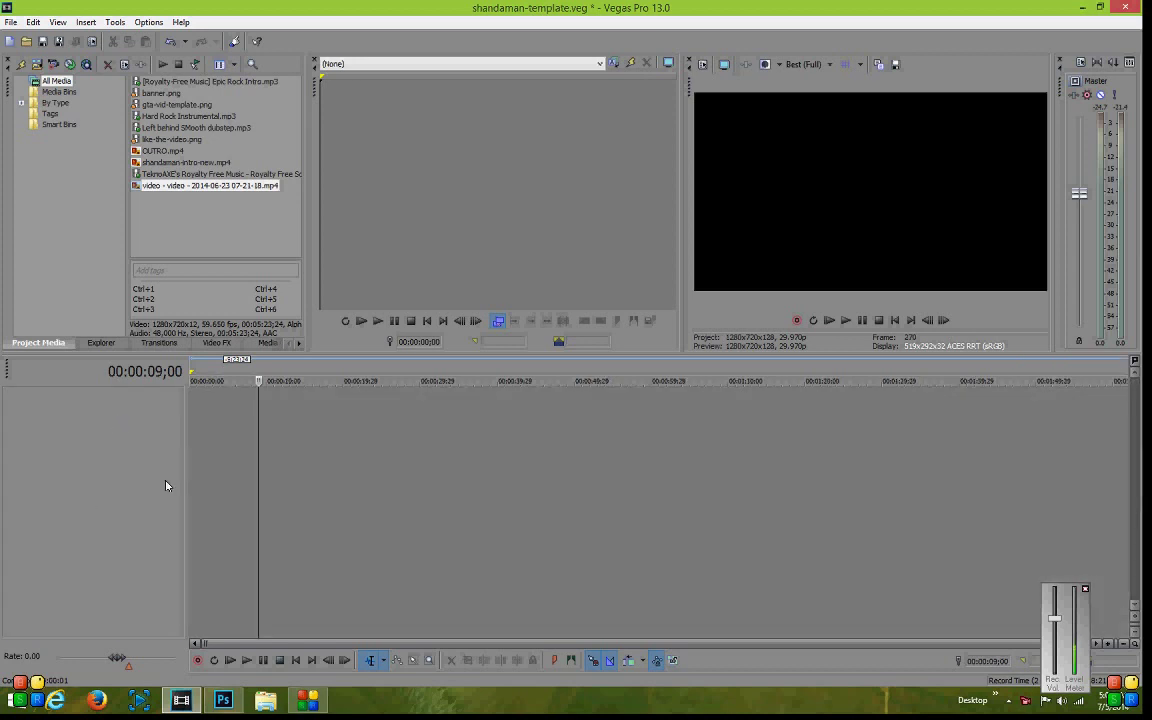
Start a new project without saving the template, keeping the HDV 720-30p template.
left_click(211, 445)
left_click(10, 22)
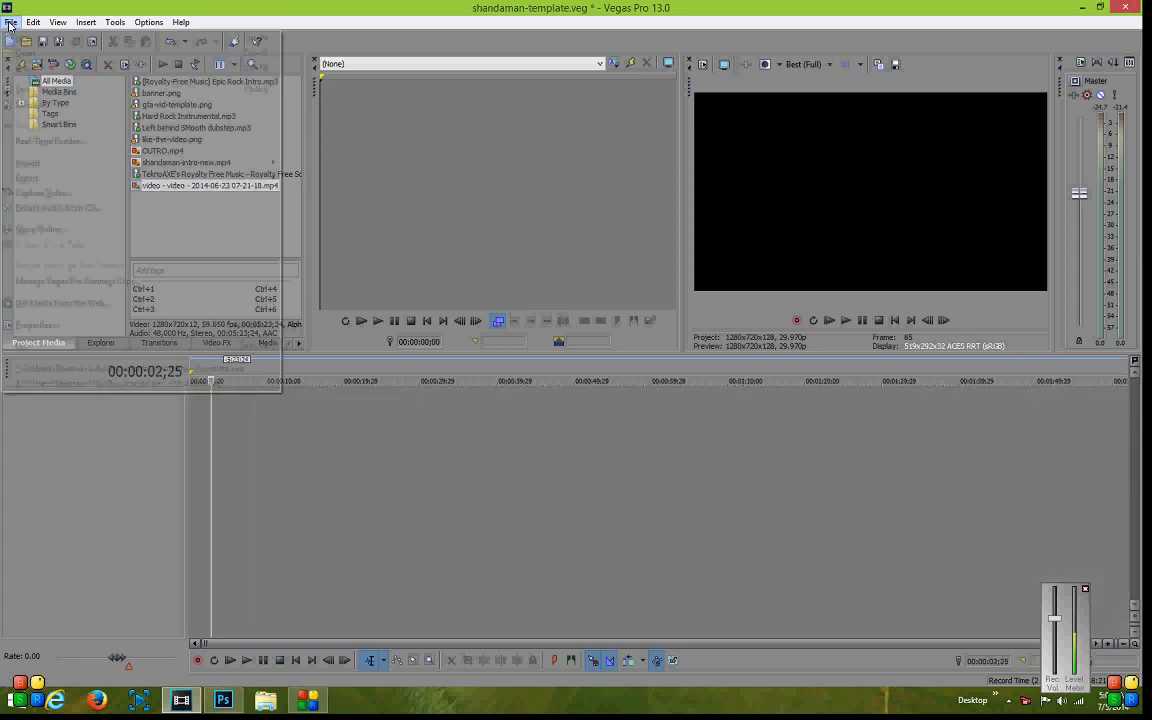
left_click(51, 38)
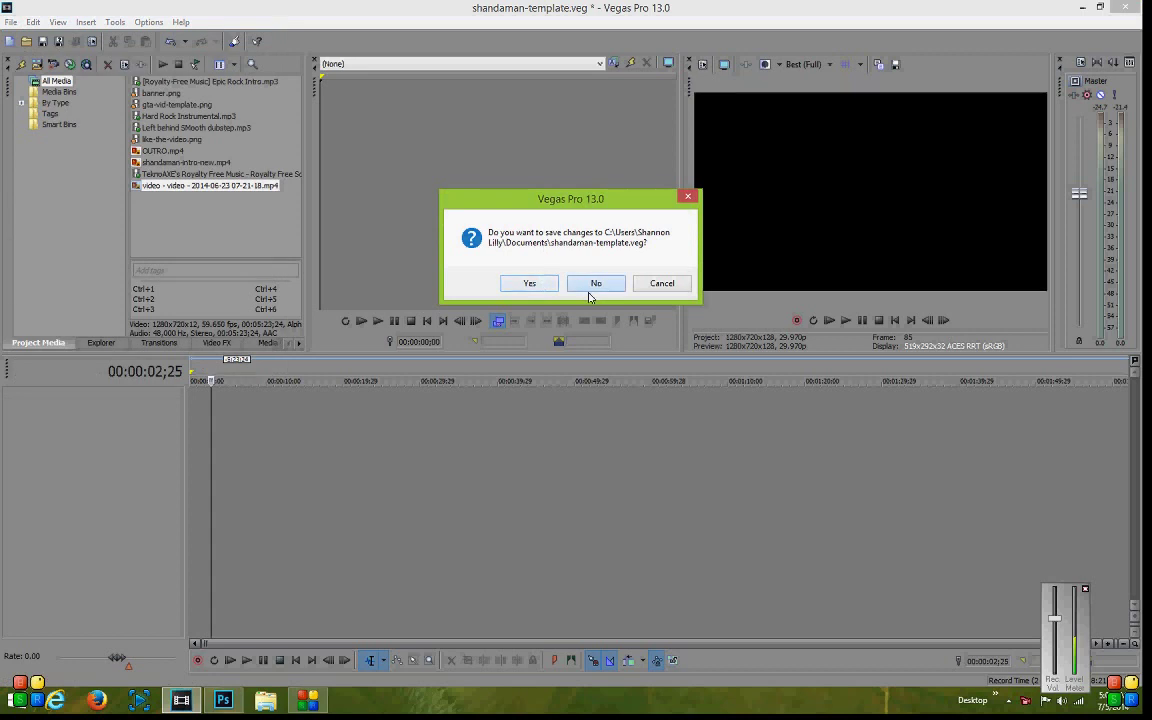
left_click(596, 283)
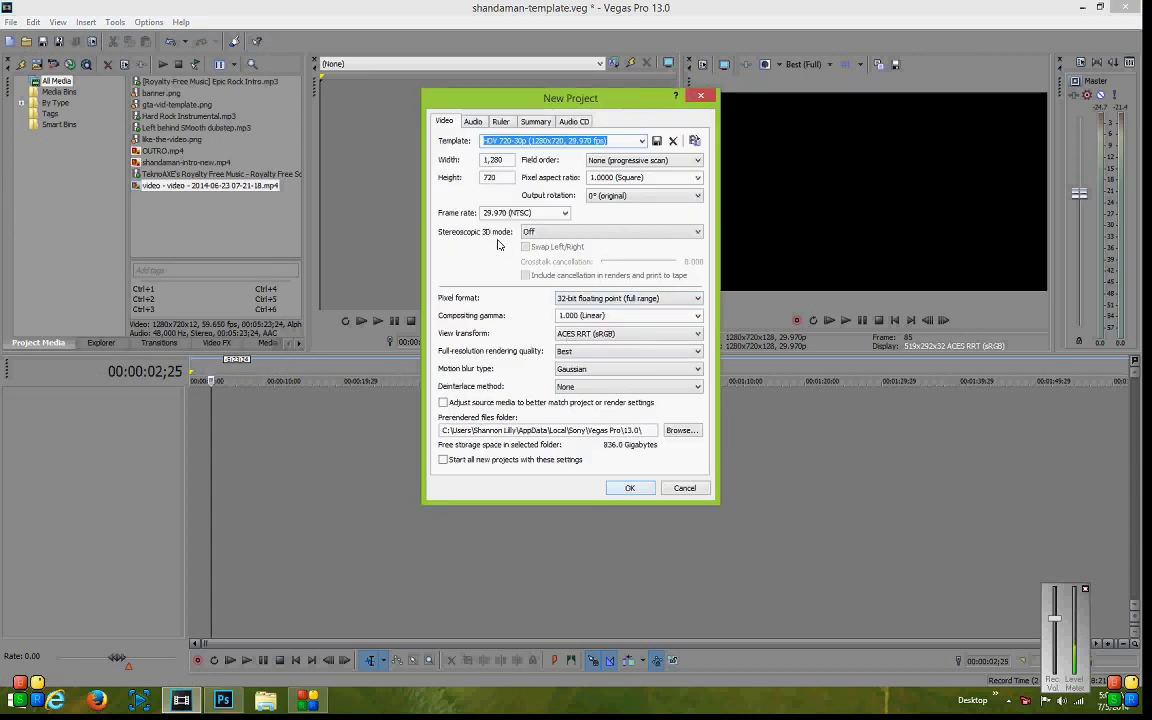
left_click(641, 143)
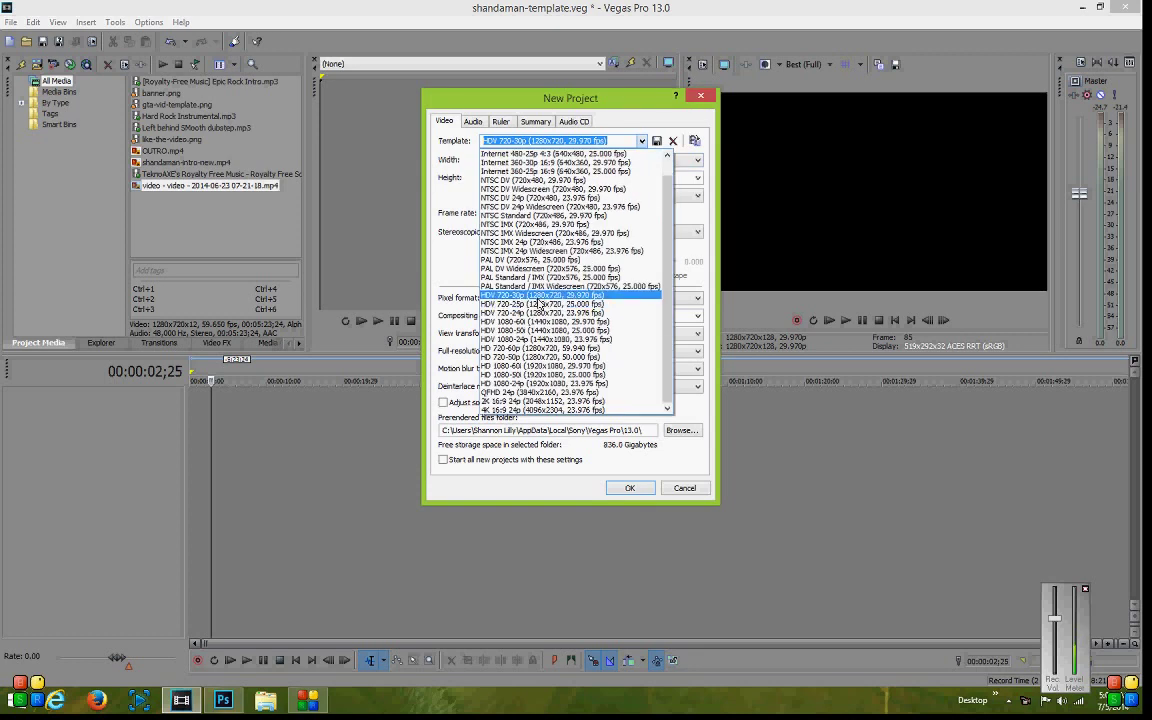
left_click(477, 284)
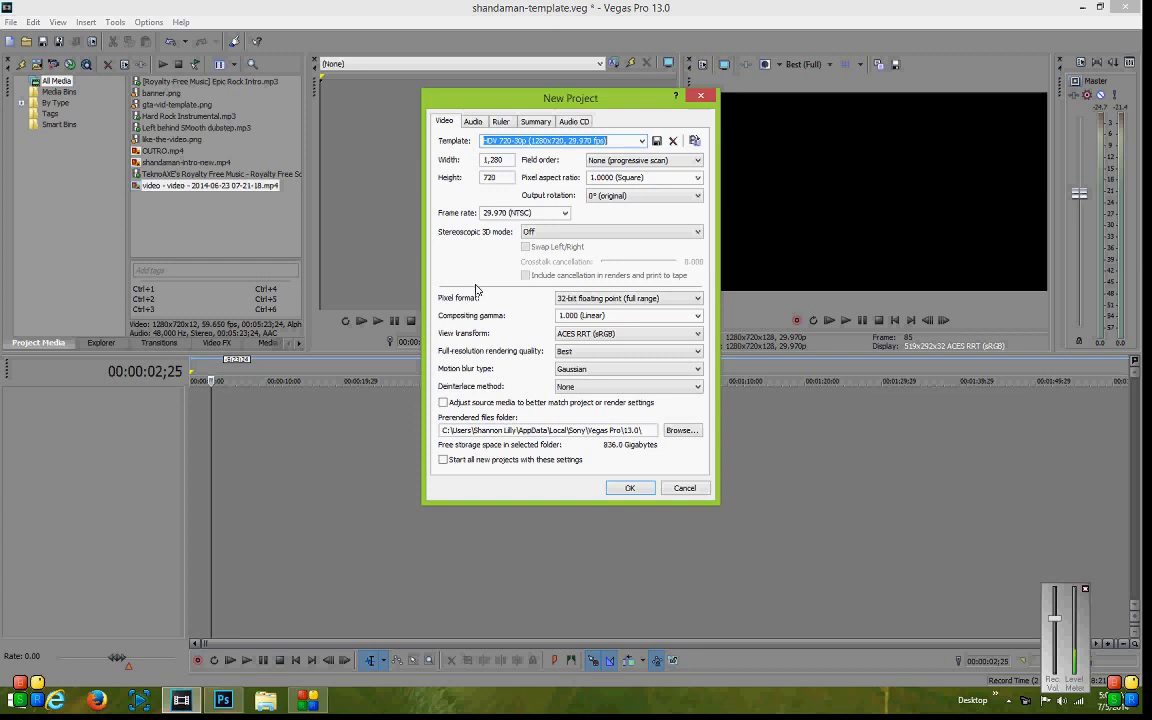
left_click(623, 494)
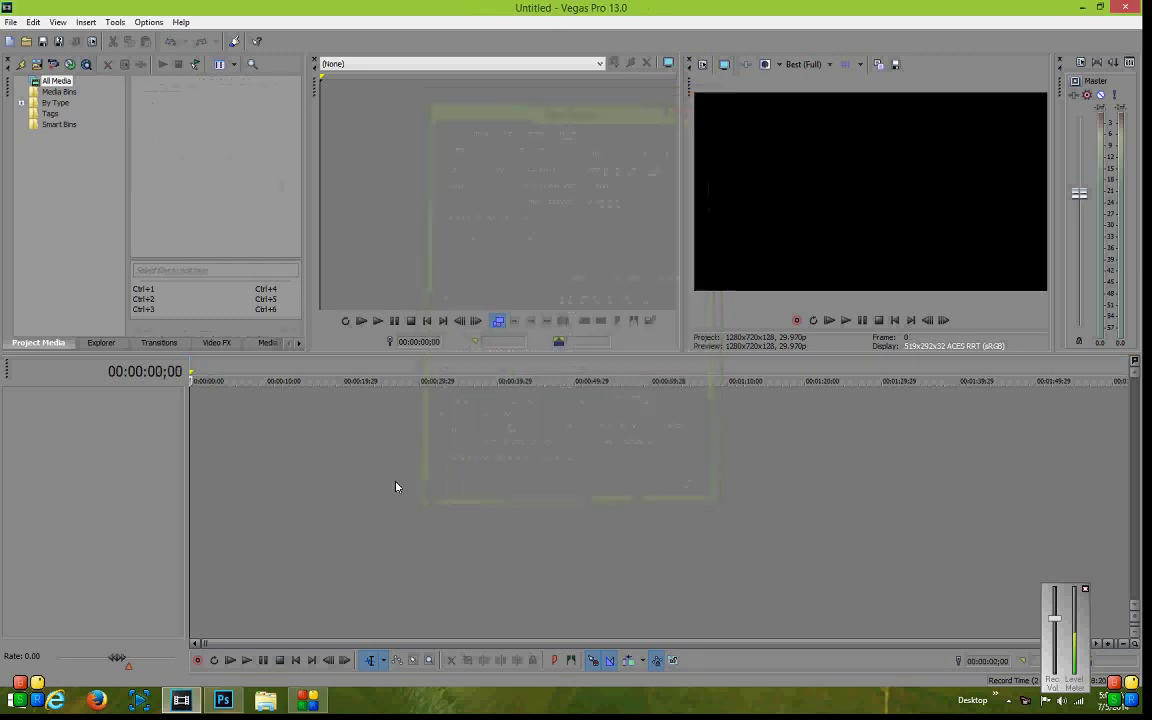
left_click(10, 22)
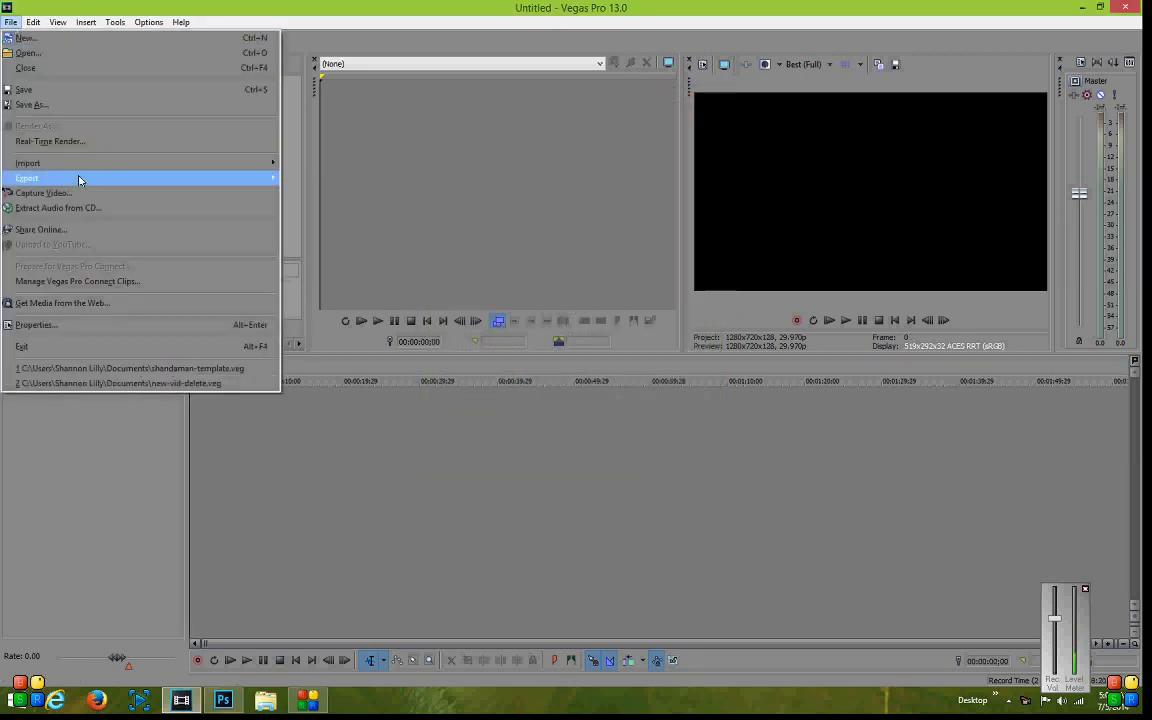
mouse_move(98, 165)
left_click(457, 213)
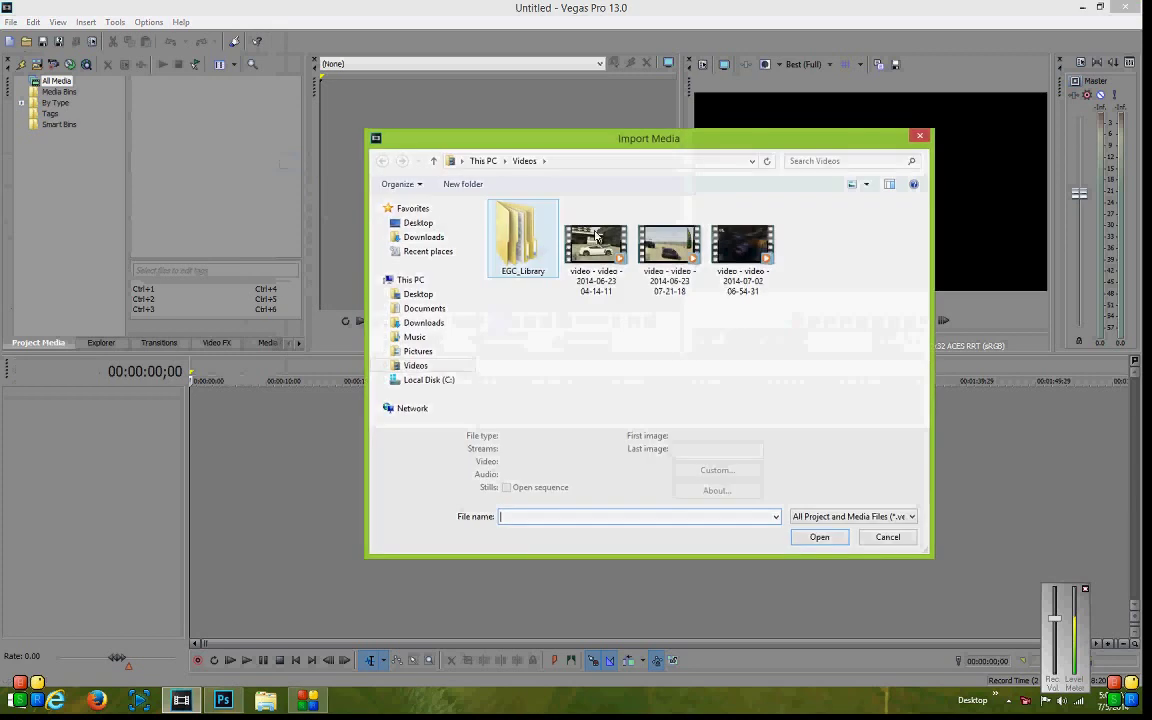
left_click(678, 253)
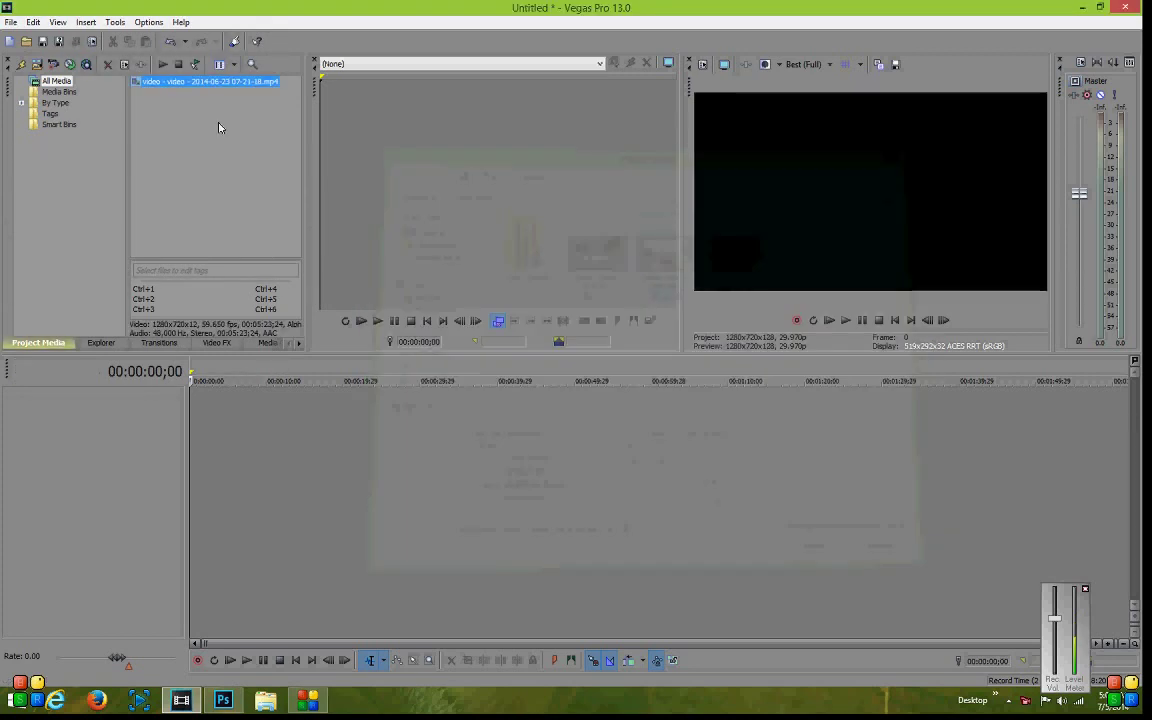
Place the gameplay clip on the timeline and preview it through to 00:01:11;02.
left_click_drag(192, 88, 222, 425)
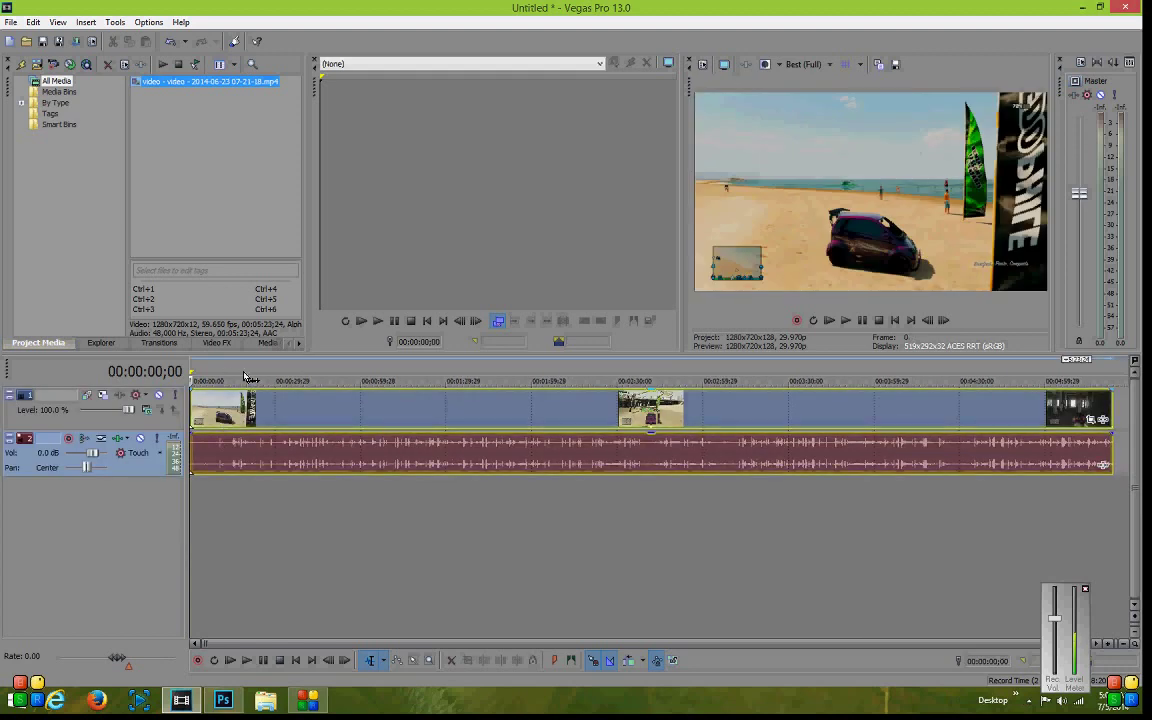
left_click(239, 378)
left_click(286, 378)
left_click(333, 378)
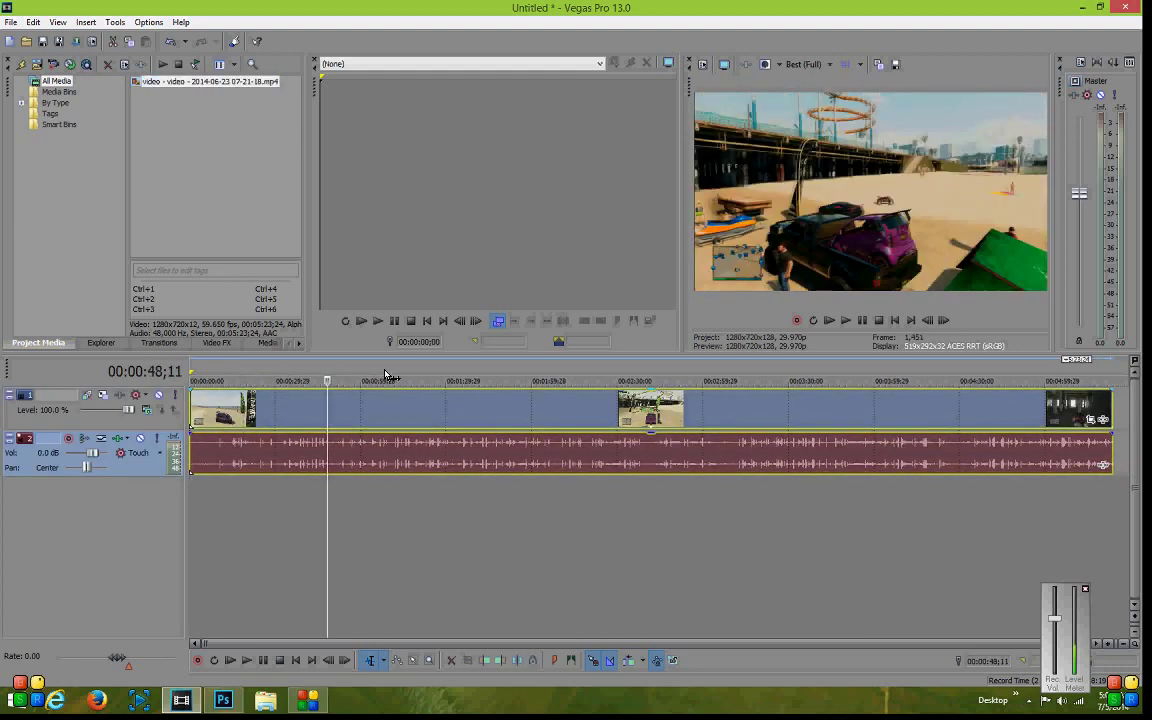
left_click(392, 378)
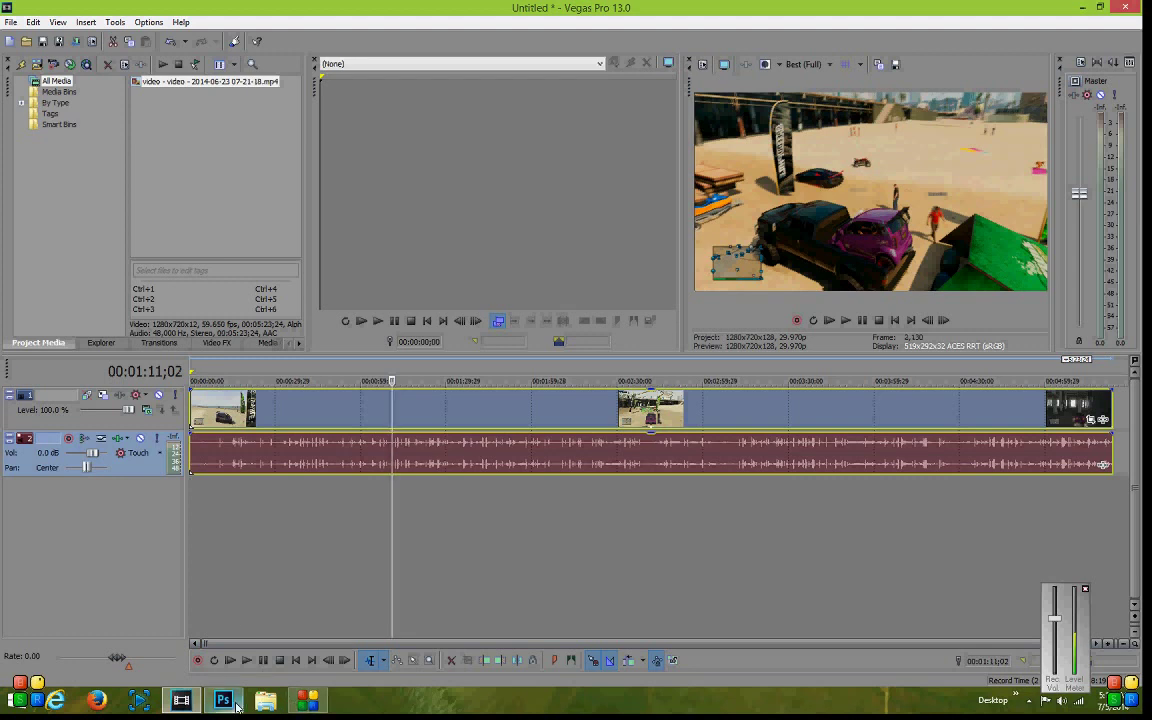
In Photoshop, create a new 1280 x 720 pixel document at 300 pixels/inch.
left_click(205, 630)
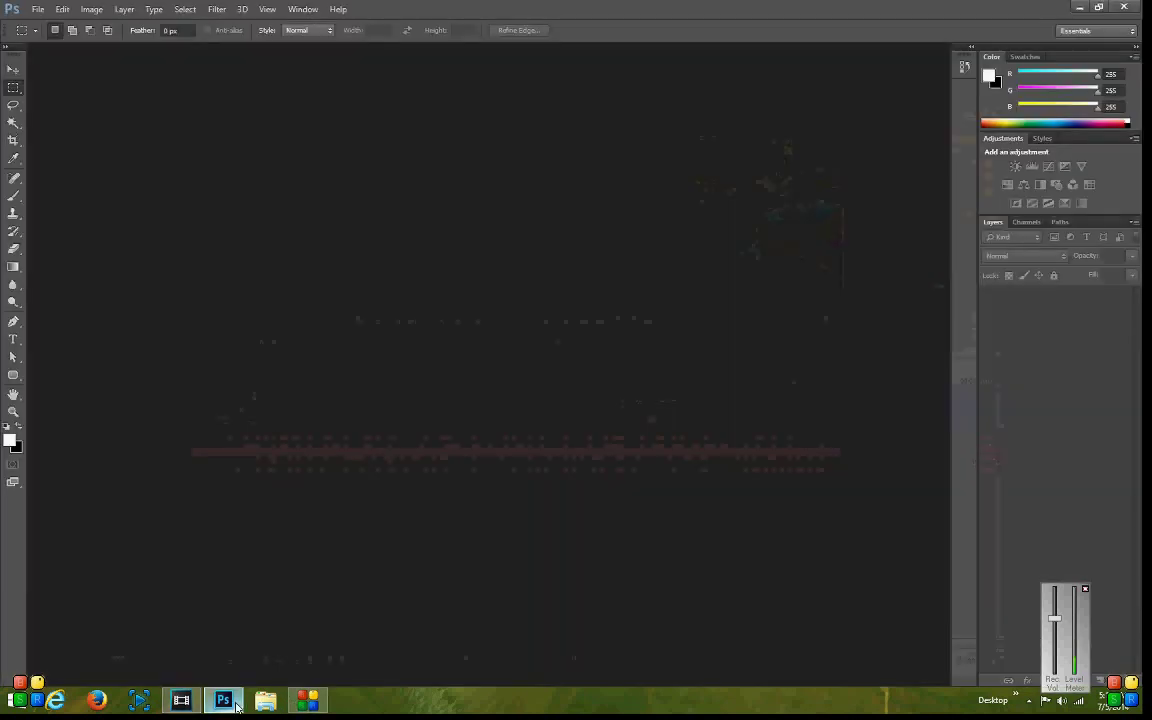
left_click(38, 10)
left_click(52, 23)
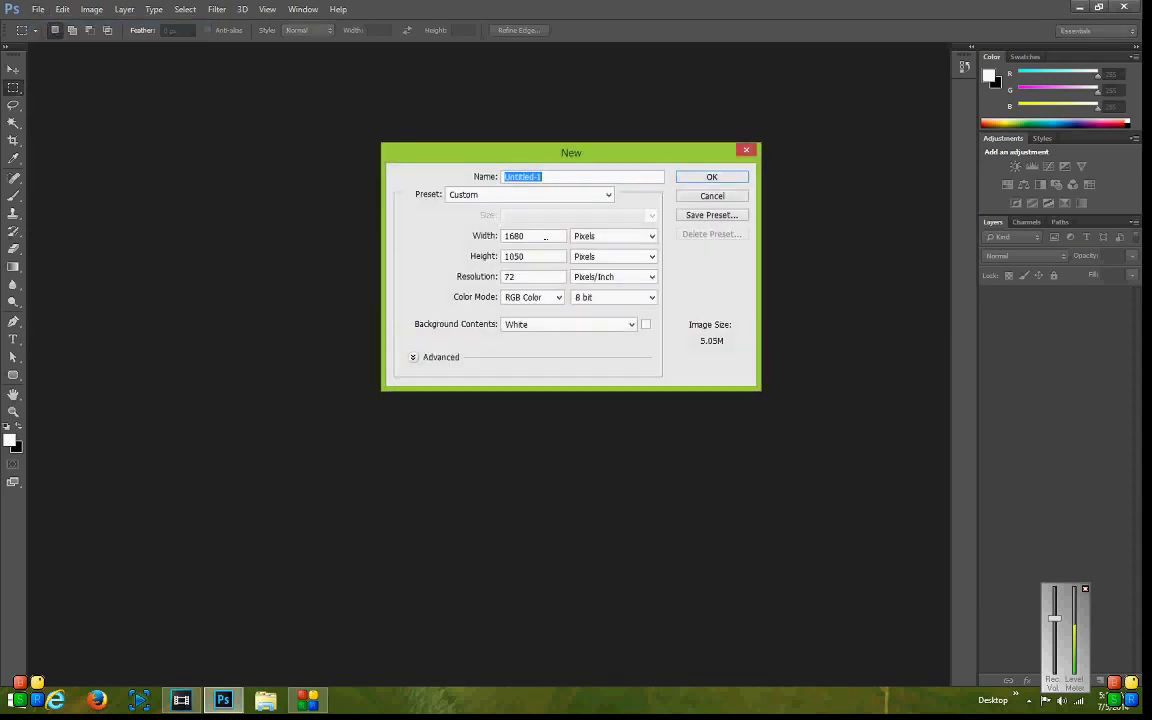
left_click(466, 241)
type("12")
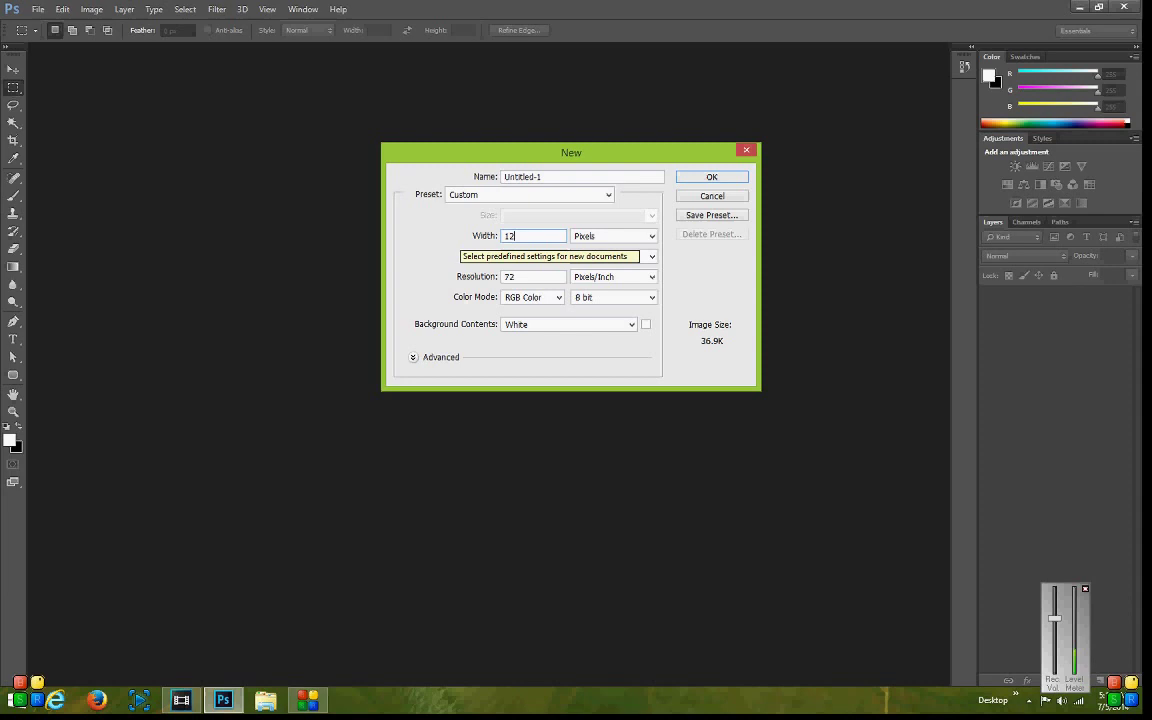
type("80")
key("Tab")
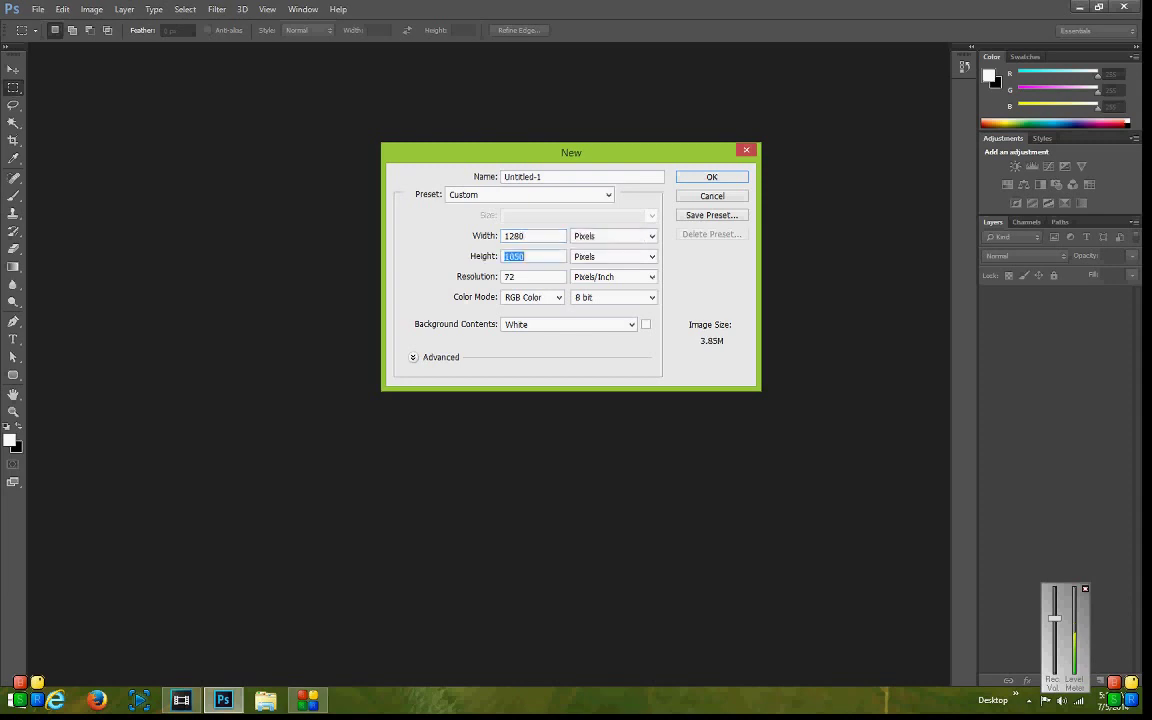
type("720")
key("Tab")
key("Tab")
type("300")
left_click(718, 177)
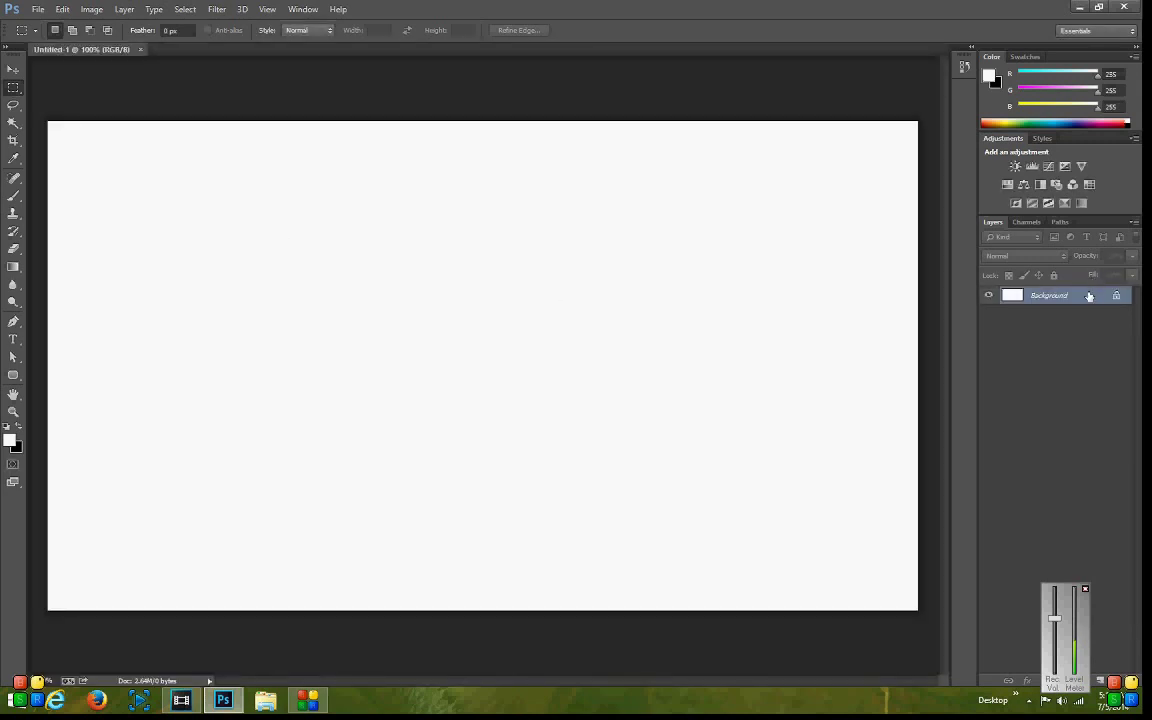
Convert Background to Layer 0, add an empty new layer, and delete Layer 0.
double_click(1095, 298)
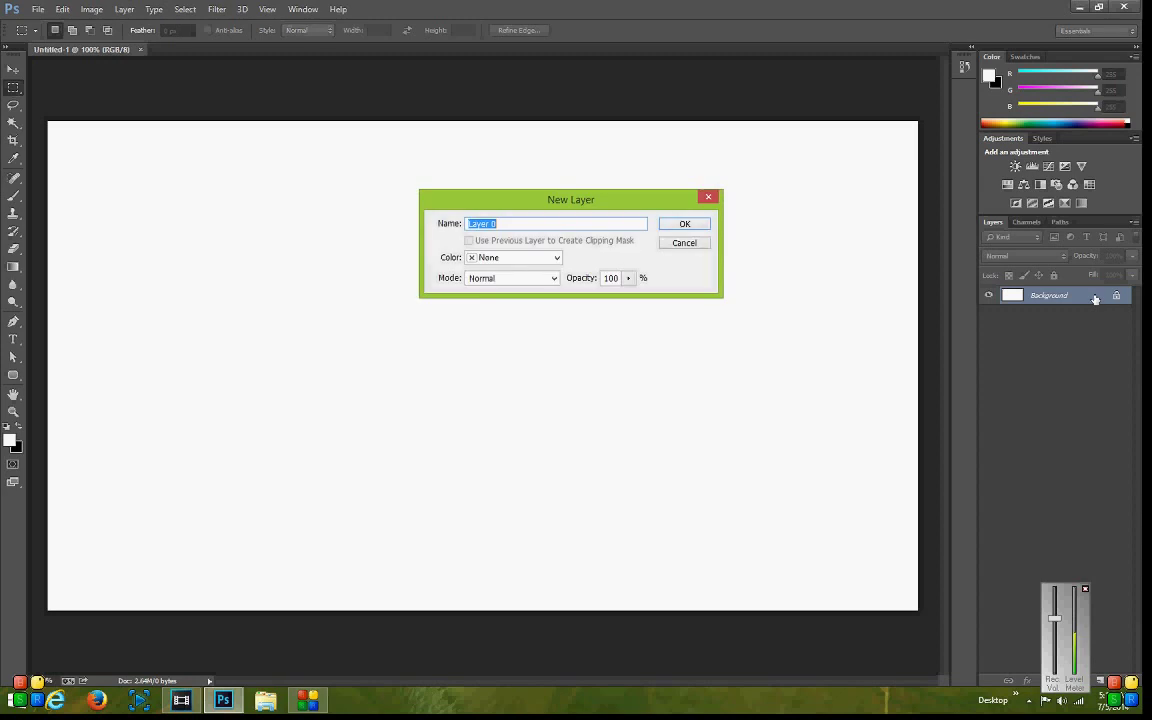
left_click(672, 226)
key("ctrl+shift+alt+n")
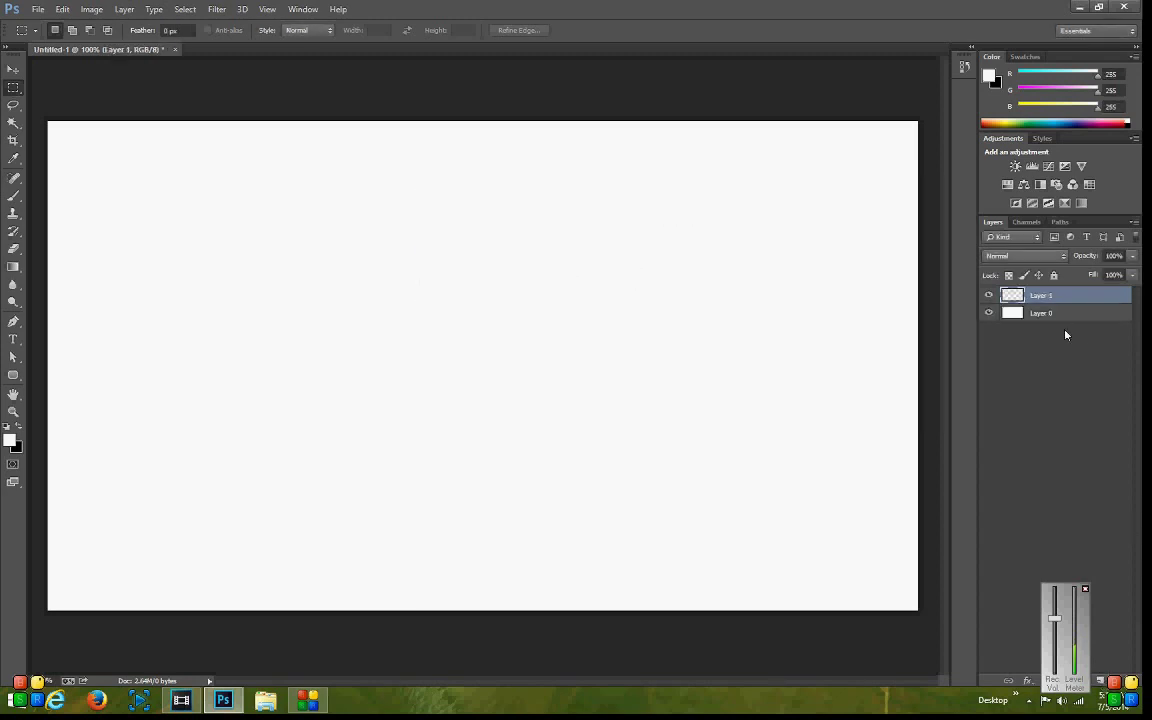
left_click(1065, 312)
key("Delete")
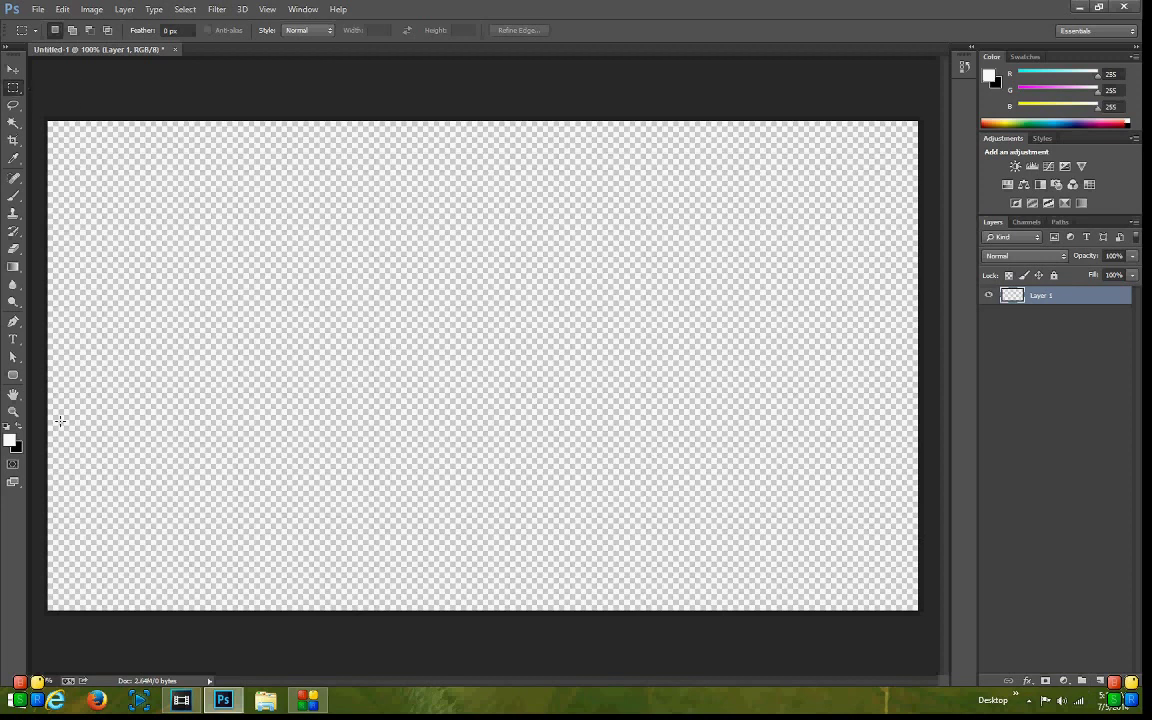
Alt+Tab to Vegas Pro and back to Photoshop's transparent canvas.
key("alt+Tab")
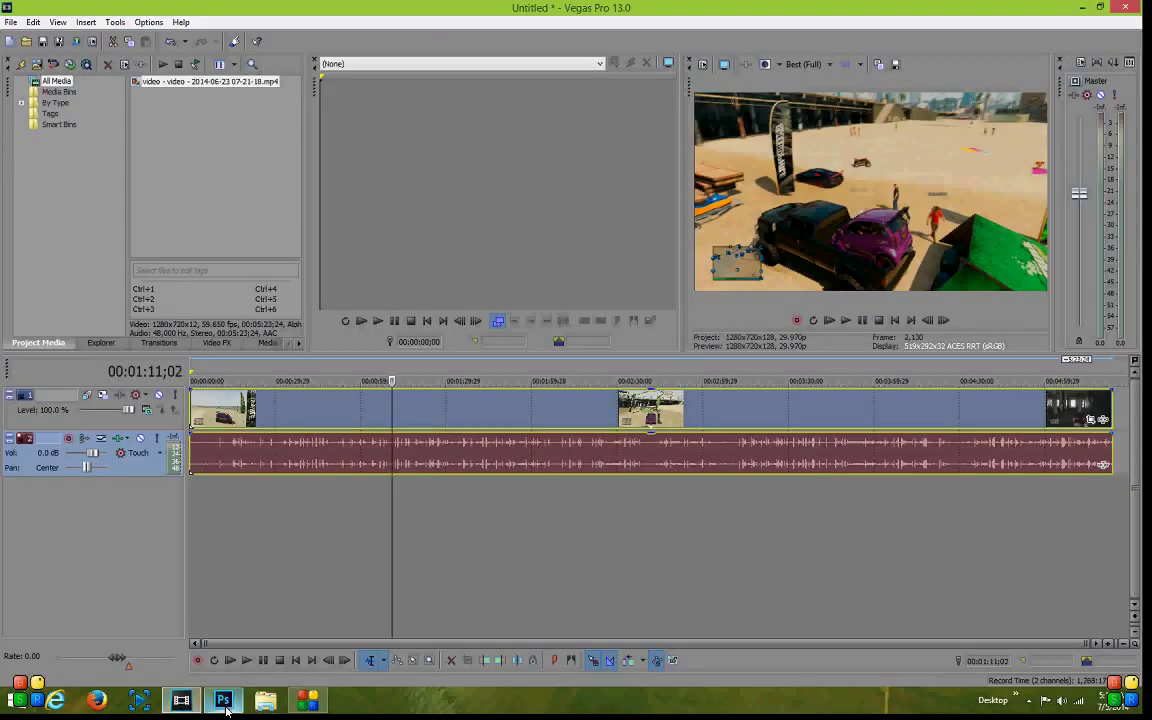
key("alt+Tab")
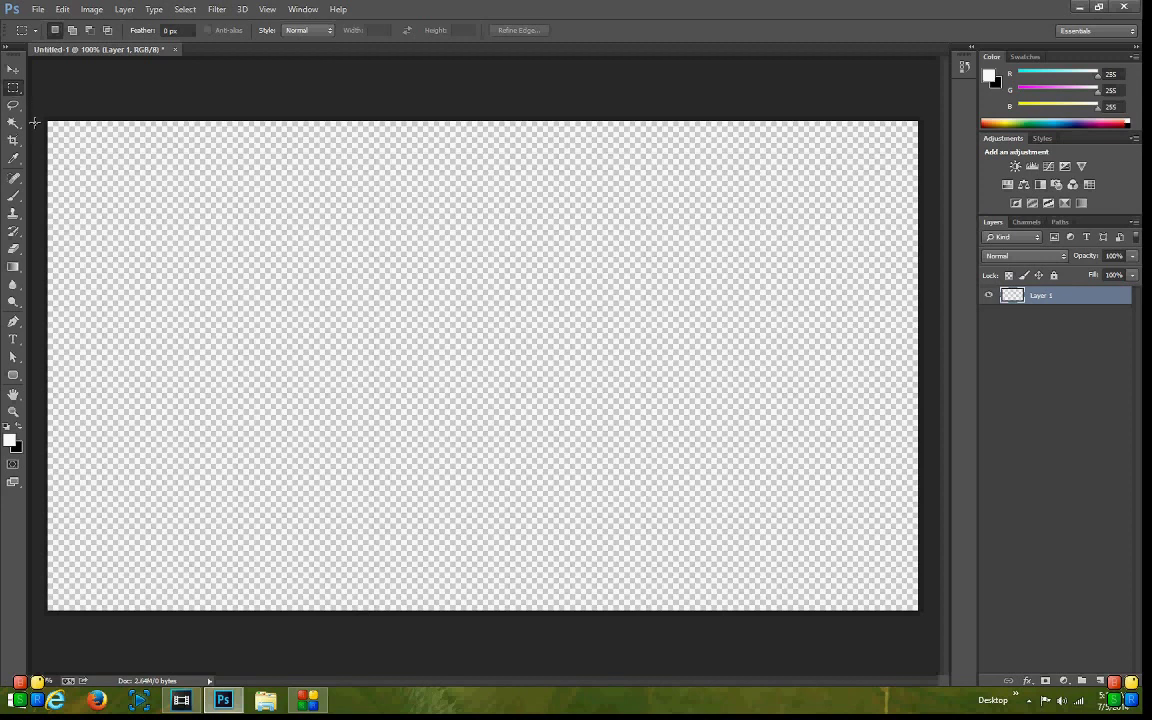
Fill a thin marquee strip across the canvas top with black, then deselect it.
left_click_drag(66, 127, 1051, 151)
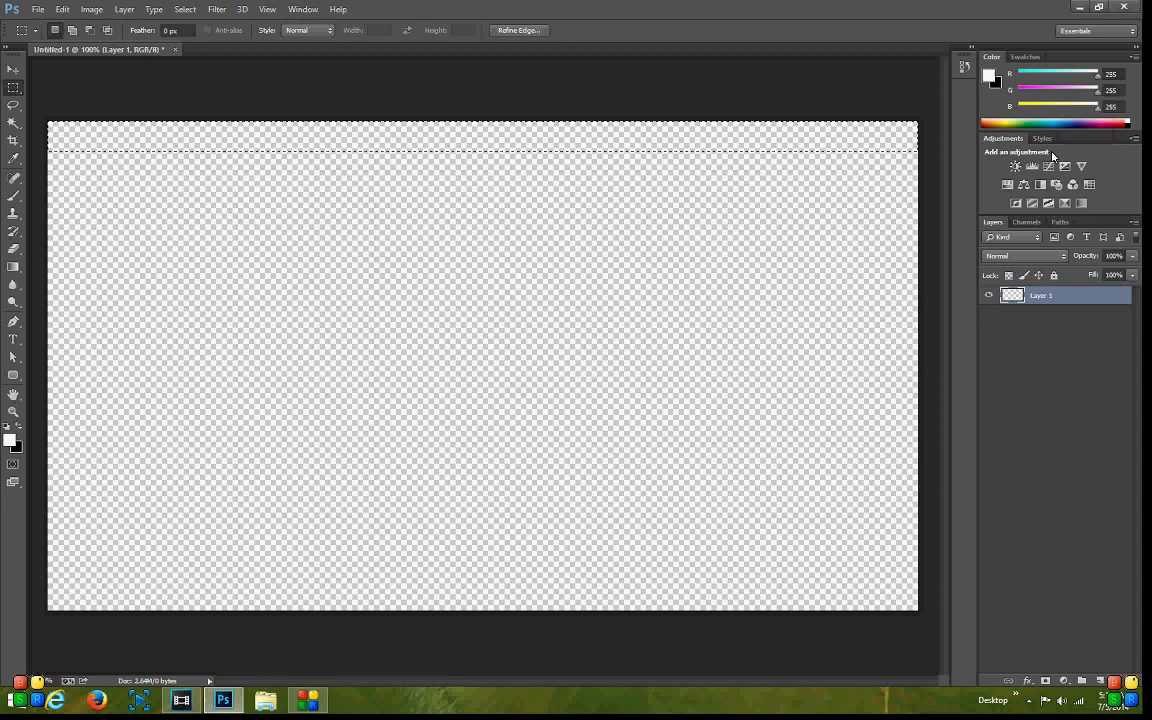
left_click(17, 428)
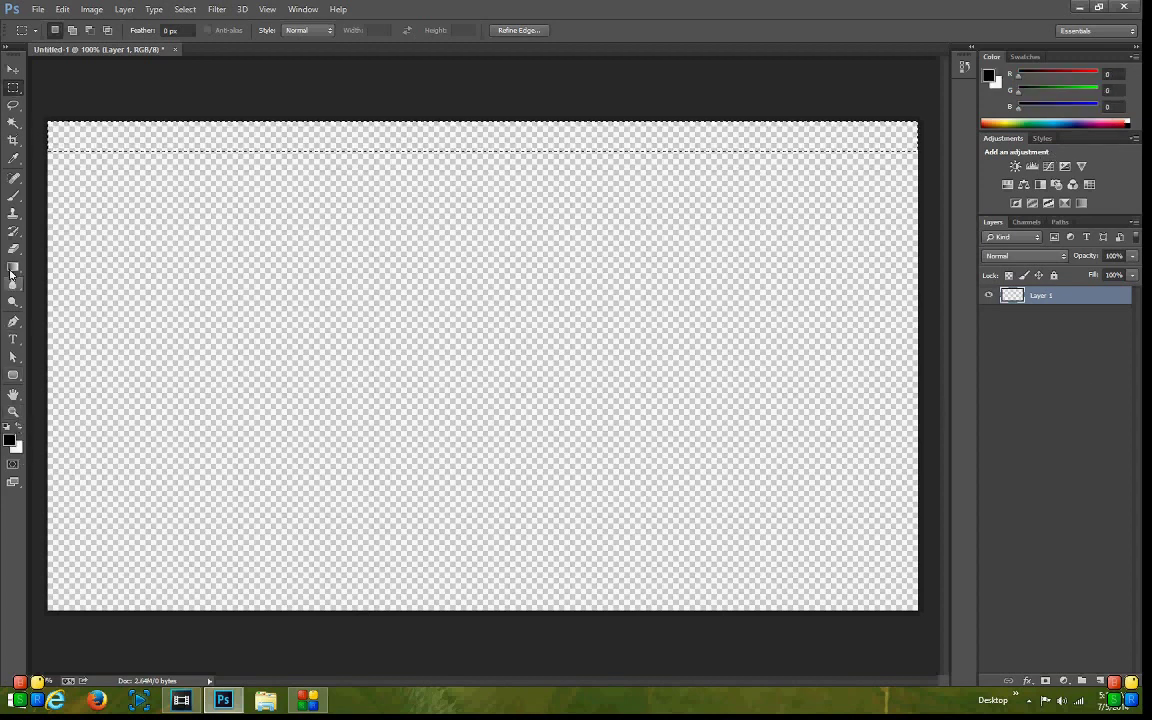
left_click_drag(13, 266, 92, 257)
left_click(193, 136)
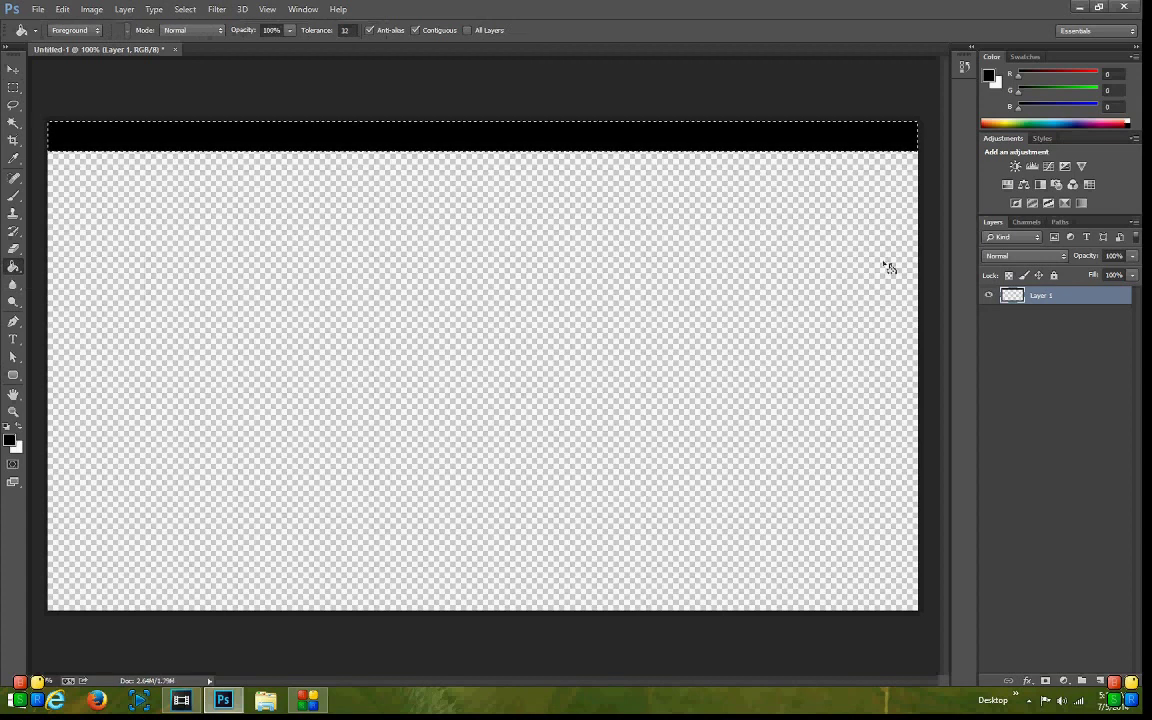
key("ctrl+d")
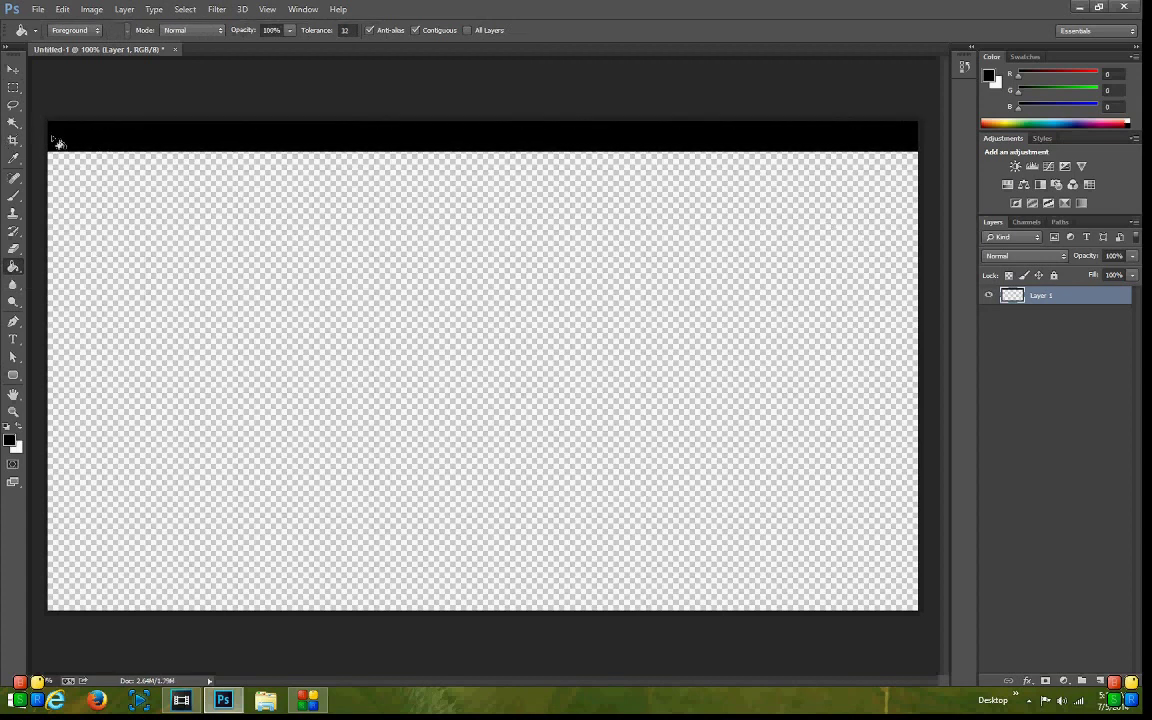
Add a white (ffffff) Stroke layer style to Layer 1.
double_click(1072, 299)
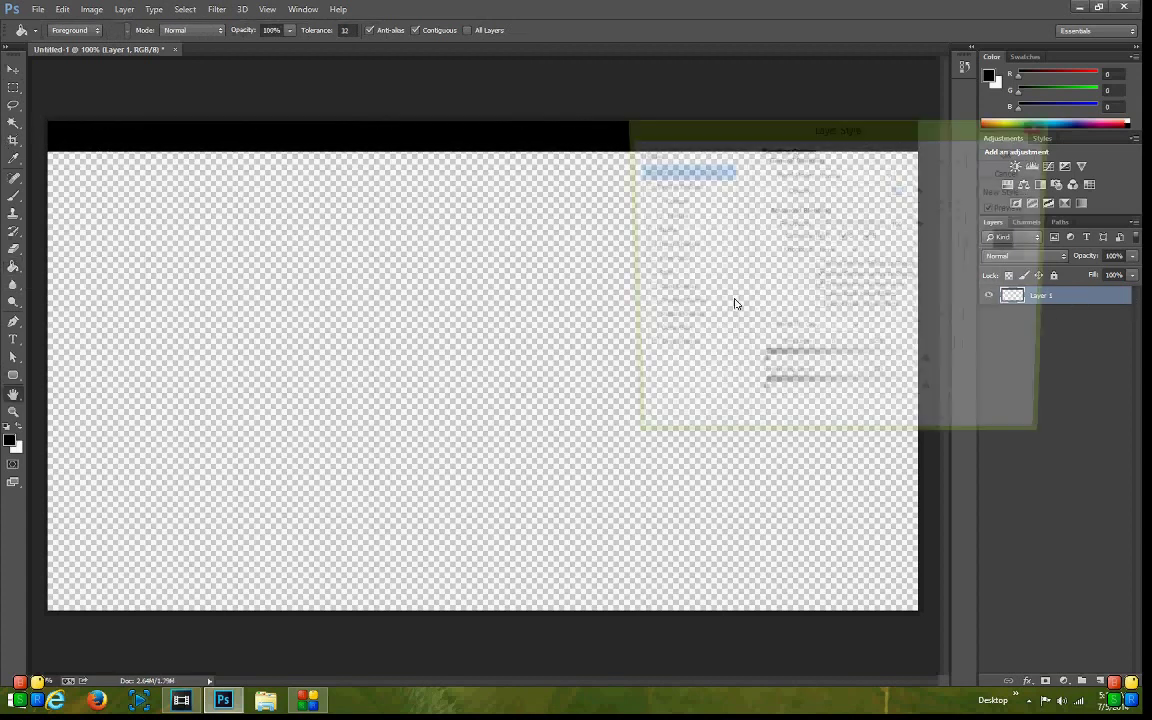
left_click(660, 231)
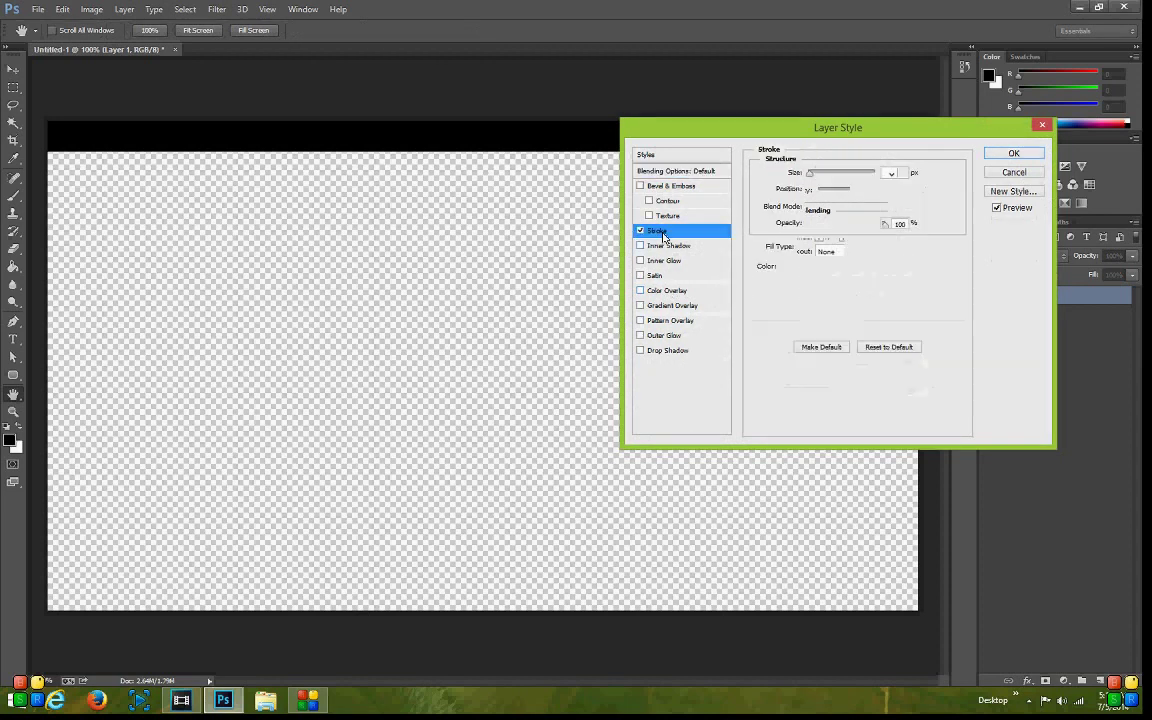
left_click(780, 268)
left_click(556, 195)
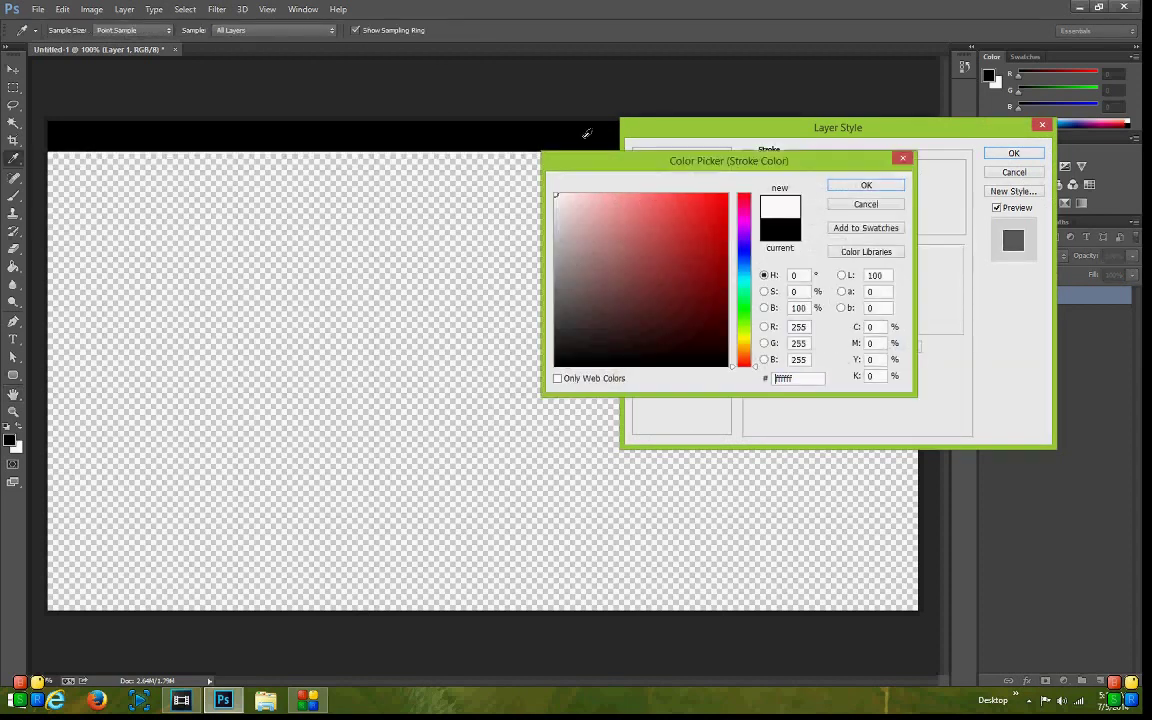
left_click(851, 188)
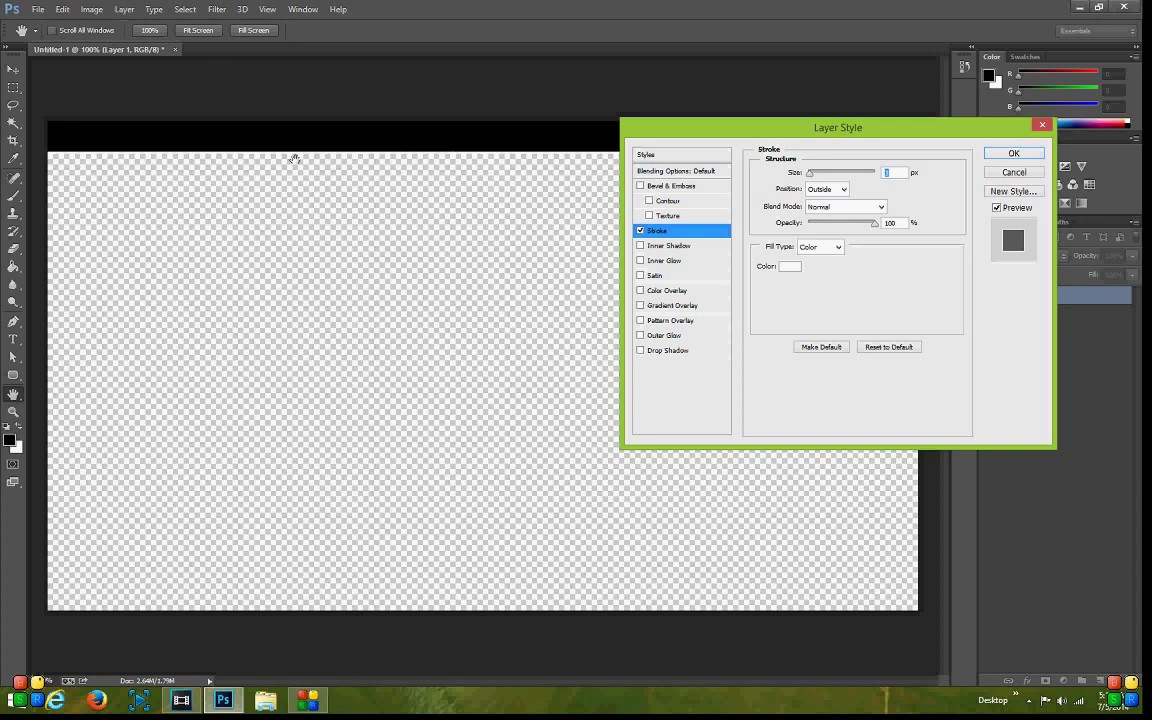
left_click(996, 155)
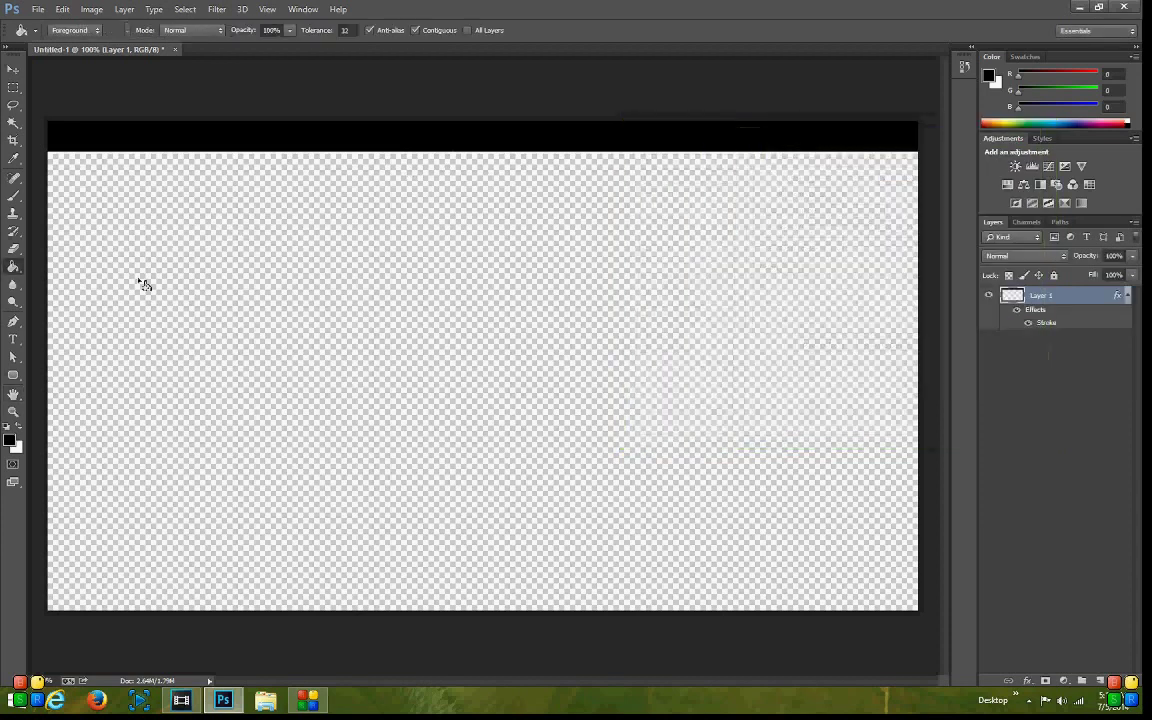
Type the title SHANDAMAN on the canvas and colour it white (ffffff).
left_click(14, 339)
left_click(340, 257)
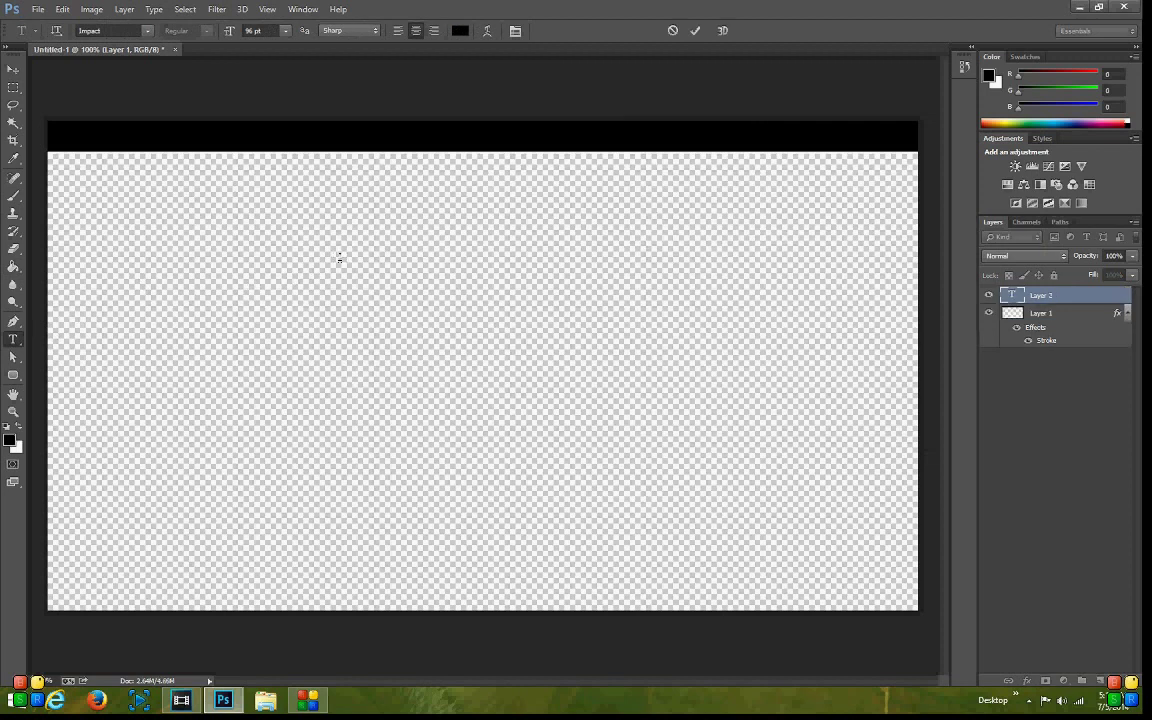
type("SHAND")
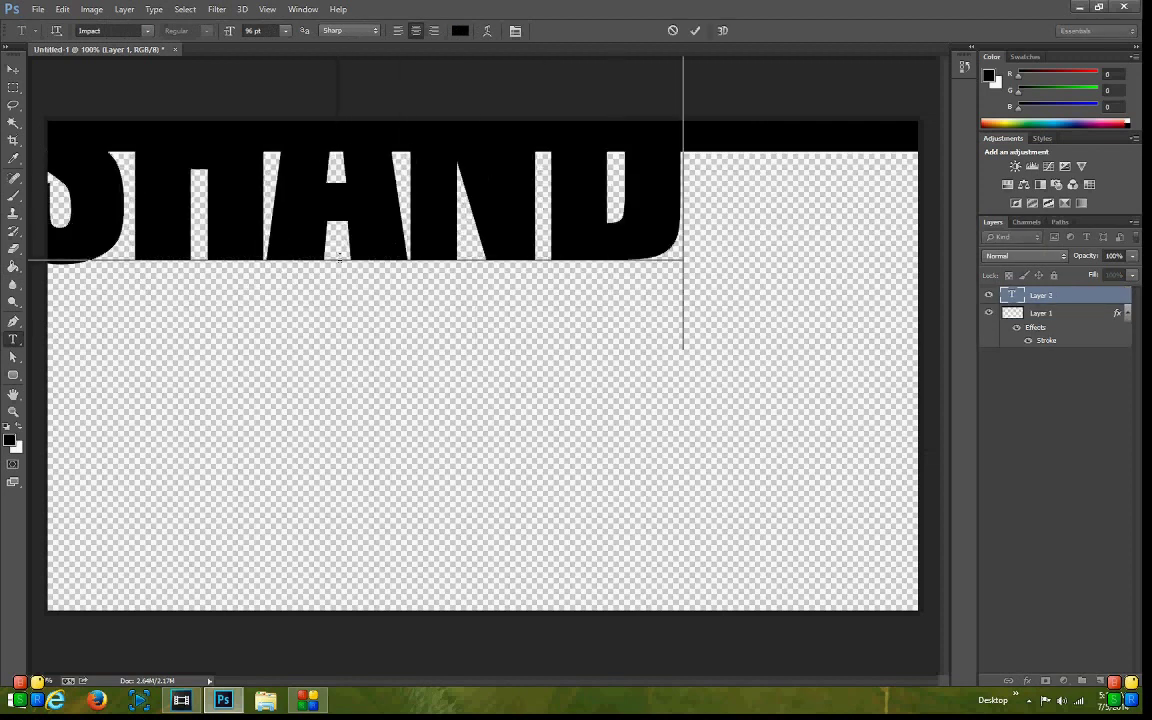
type("AMAN")
key("ctrl+a")
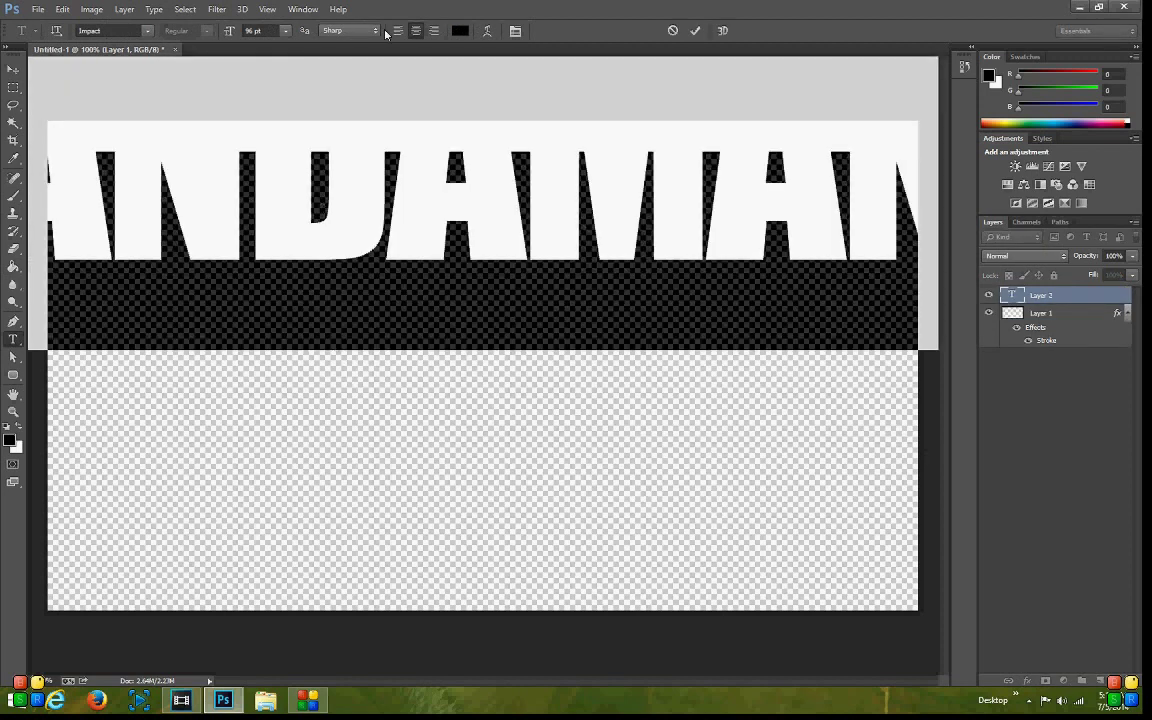
left_click(460, 30)
type("ffffff")
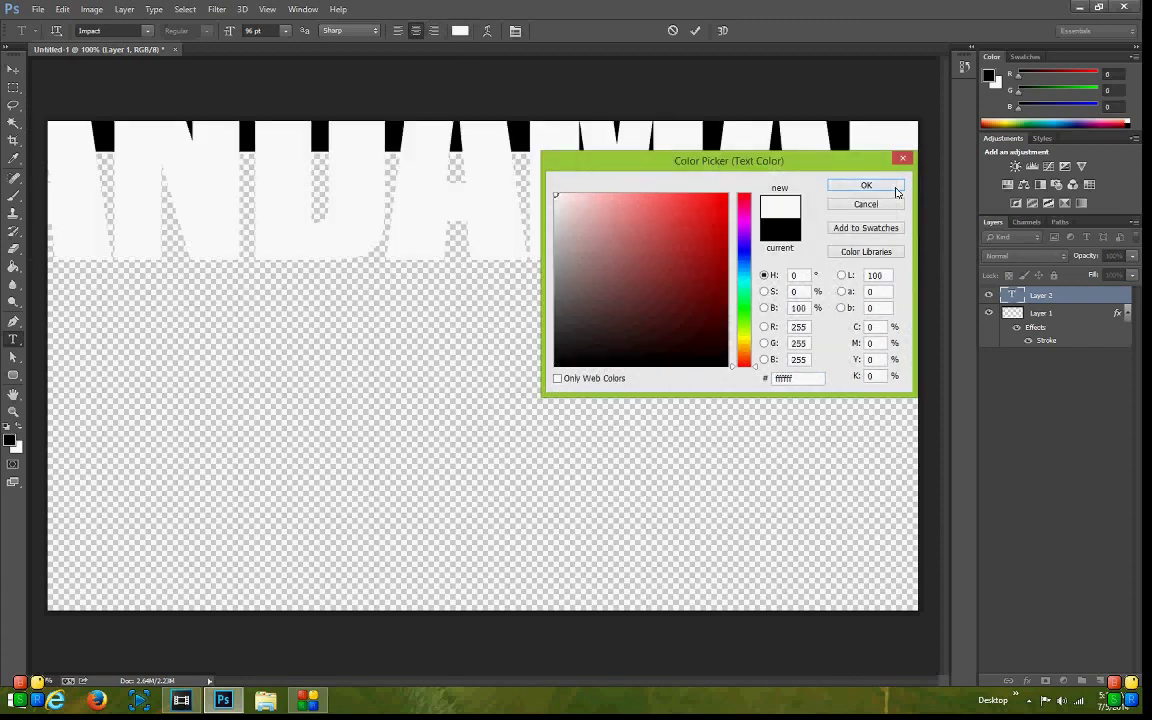
left_click(897, 191)
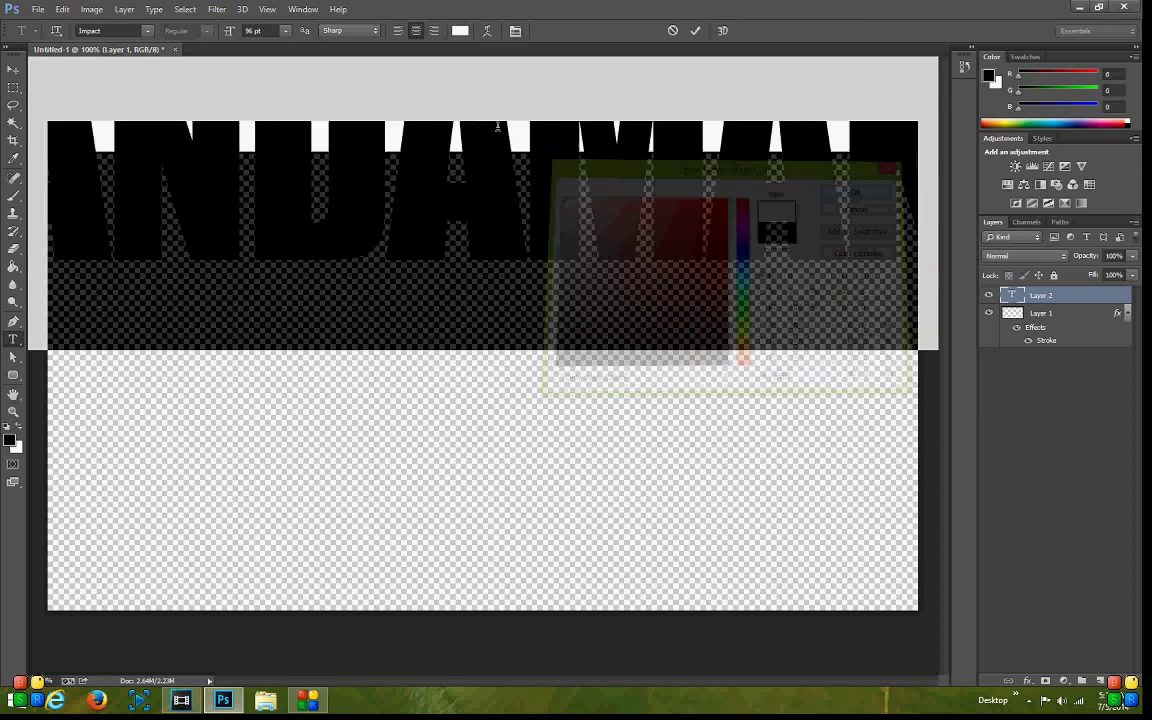
Size the title to 36 pt, shrink it to about 26 pt, and move it onto the black bar.
left_click(287, 32)
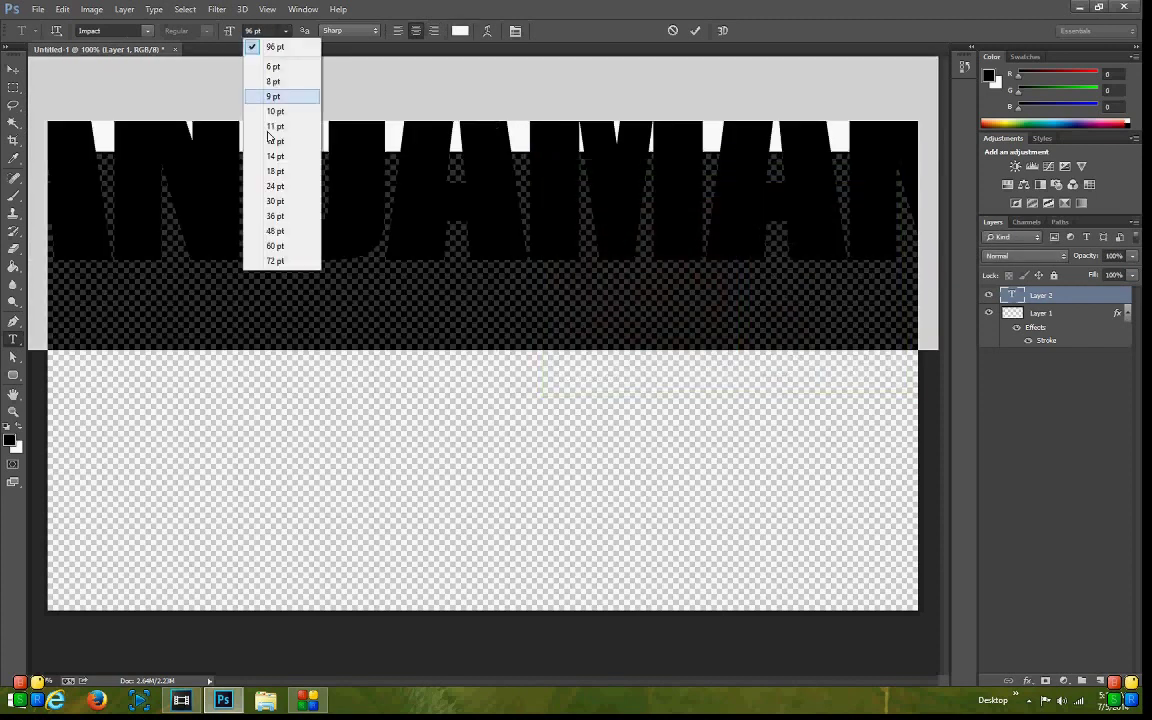
left_click(298, 216)
left_click(255, 30)
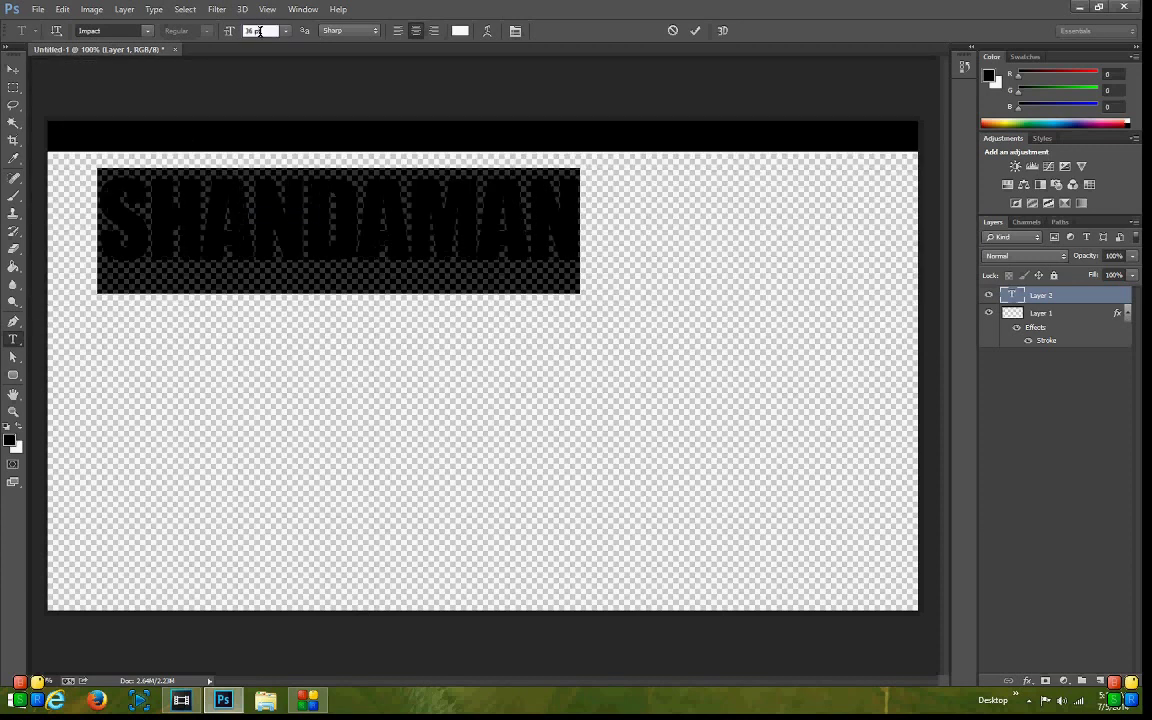
scroll(260, 30, "down", 10)
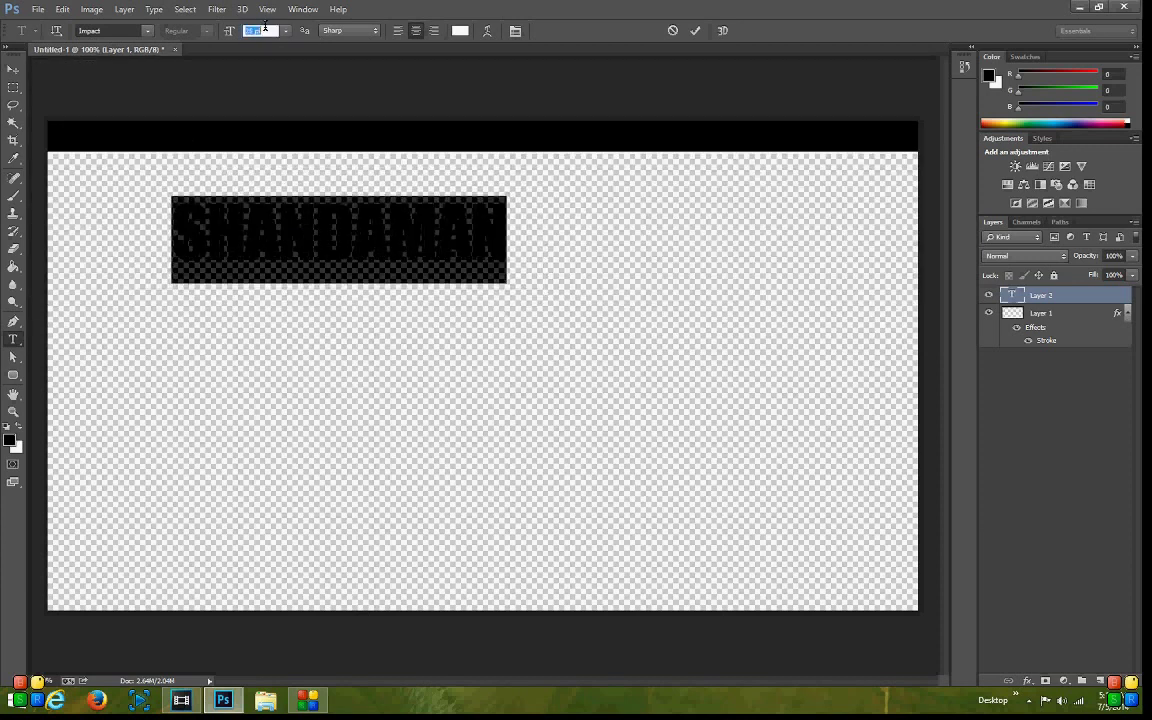
left_click(13, 68)
left_click_drag(427, 251, 562, 180)
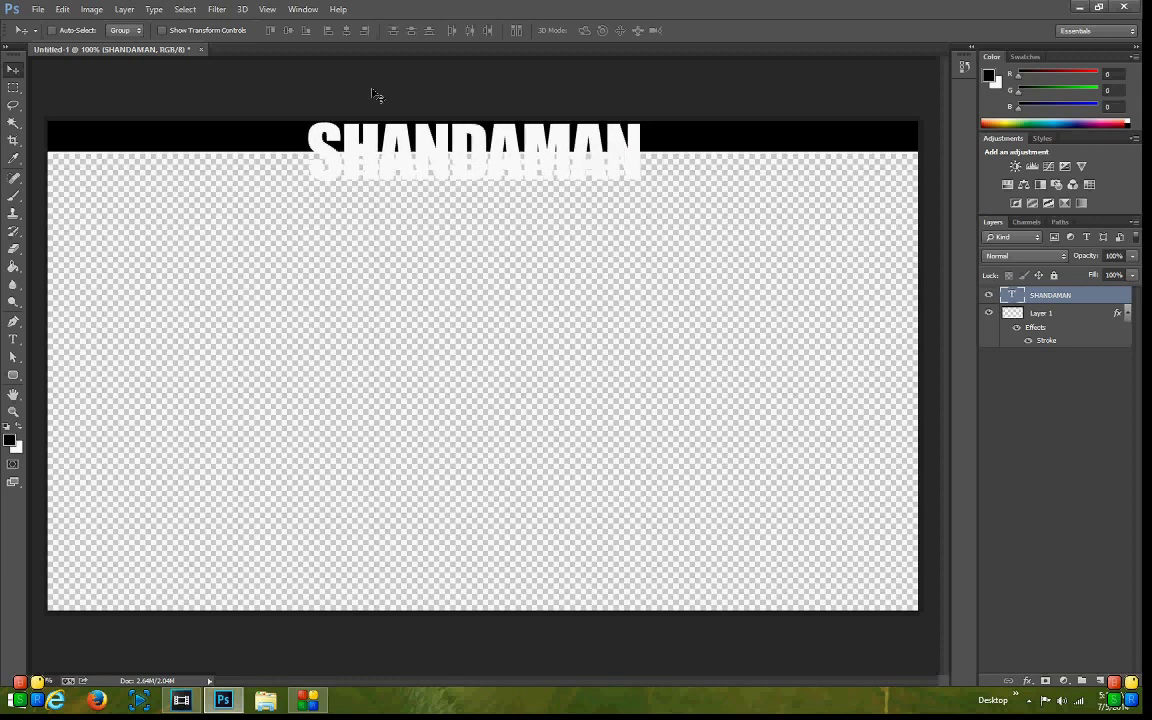
Show rulers, set a vertical guide at canvas centre, centre SHANDAMAN on it, and select Layer 1.
left_click(267, 9)
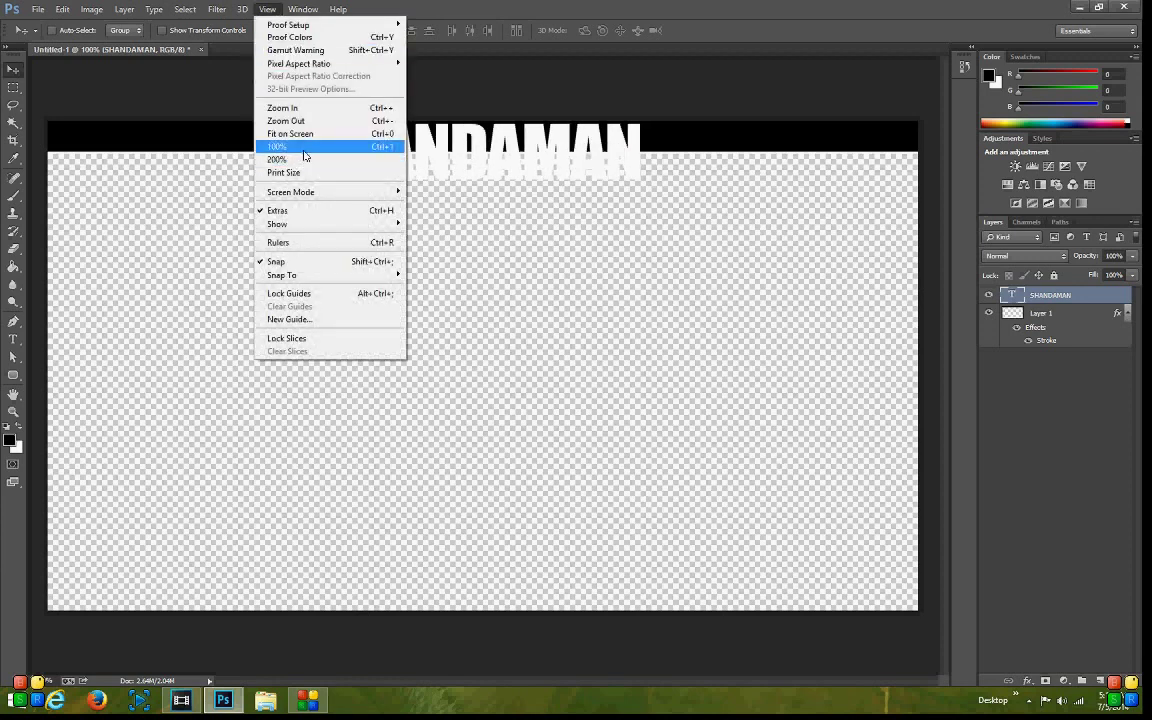
left_click(299, 243)
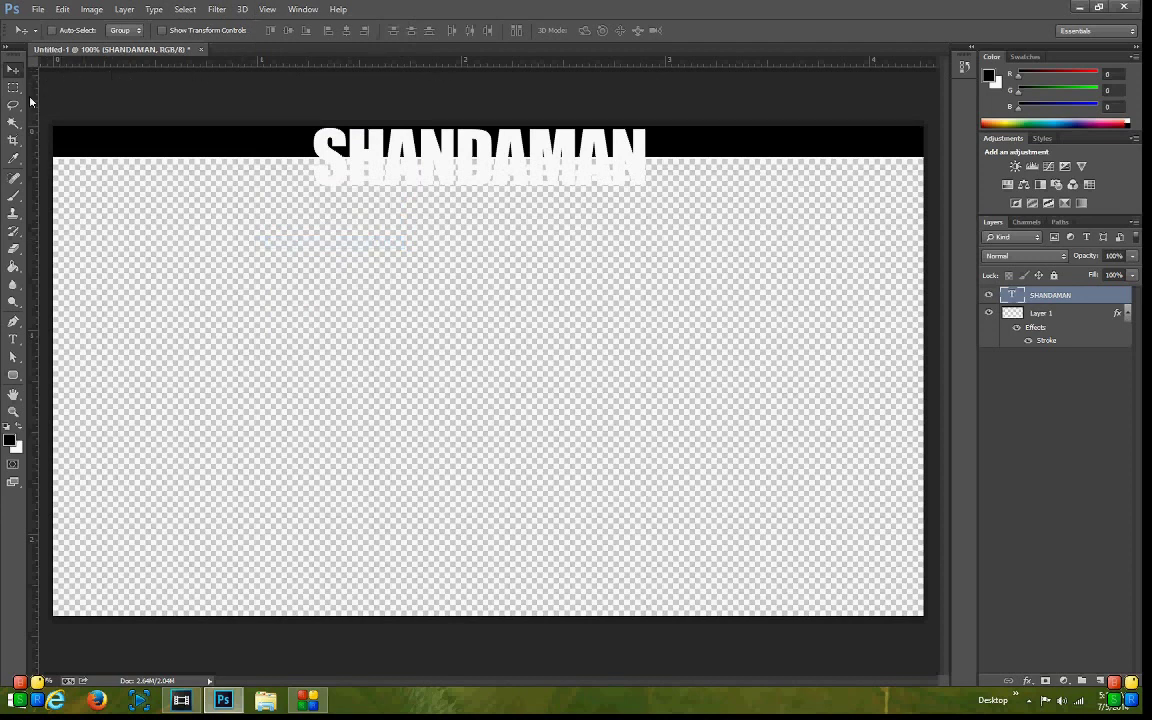
left_click_drag(30, 100, 511, 136)
left_click_drag(510, 213, 488, 216)
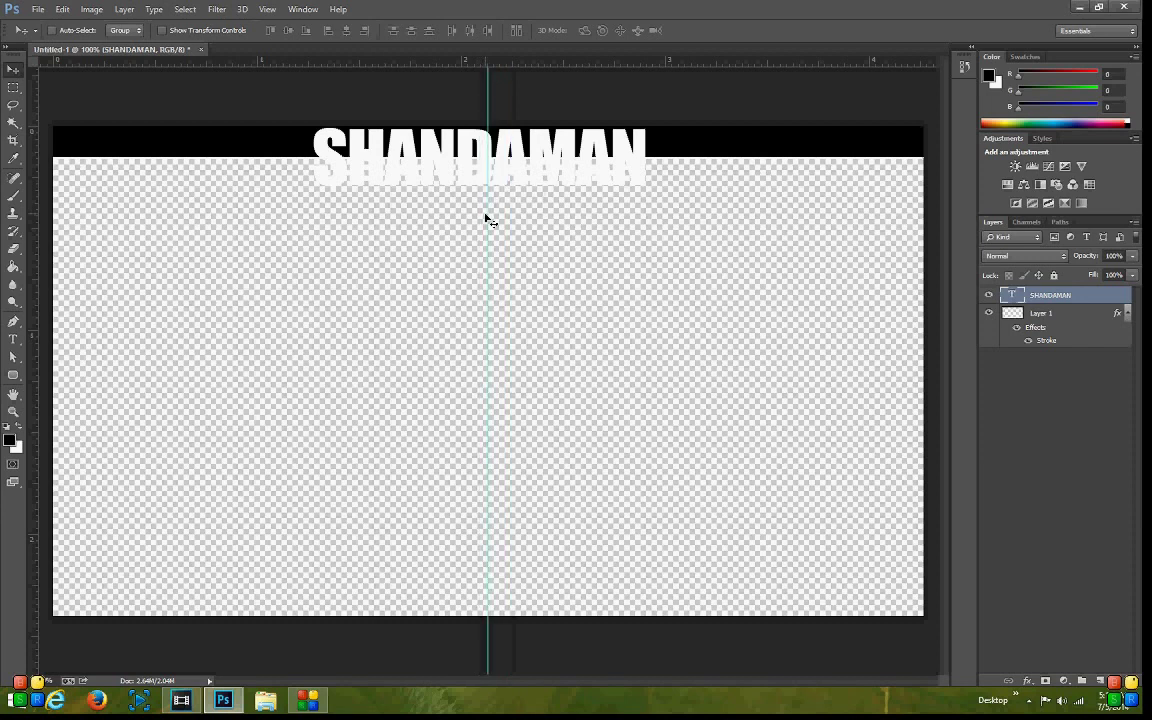
left_click_drag(515, 160, 517, 159)
left_click(1088, 316)
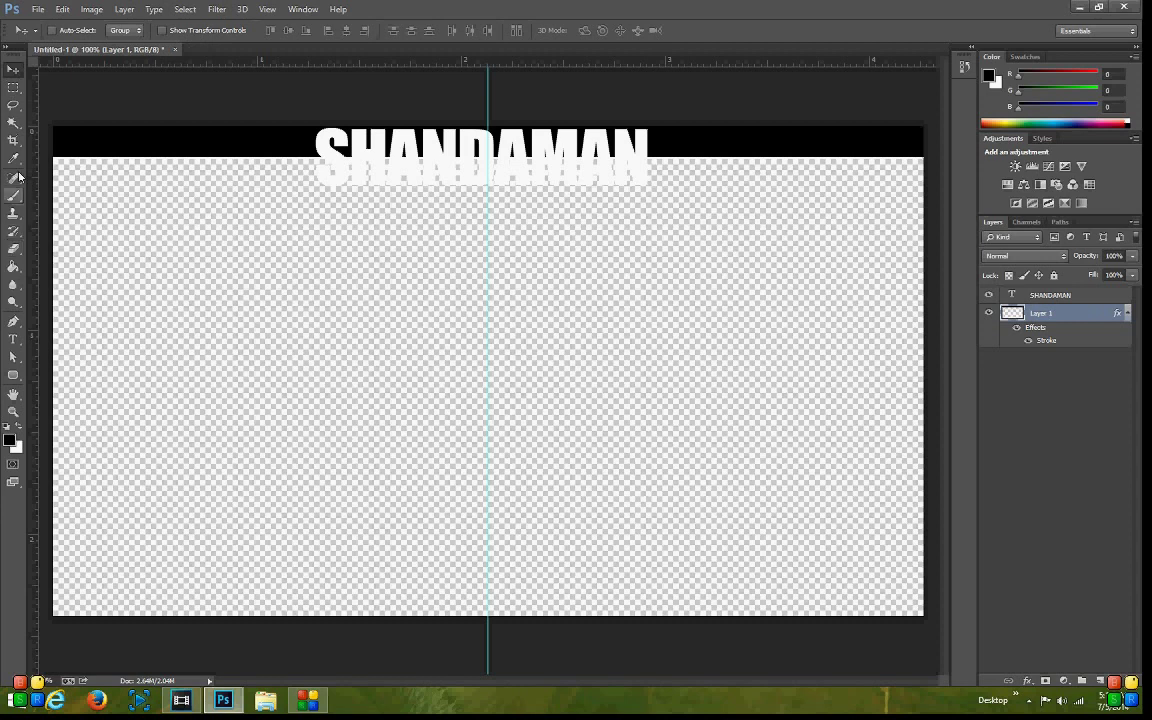
Draw a rounded black rectangle tab around the SHANDAMAN title.
left_click(13, 376)
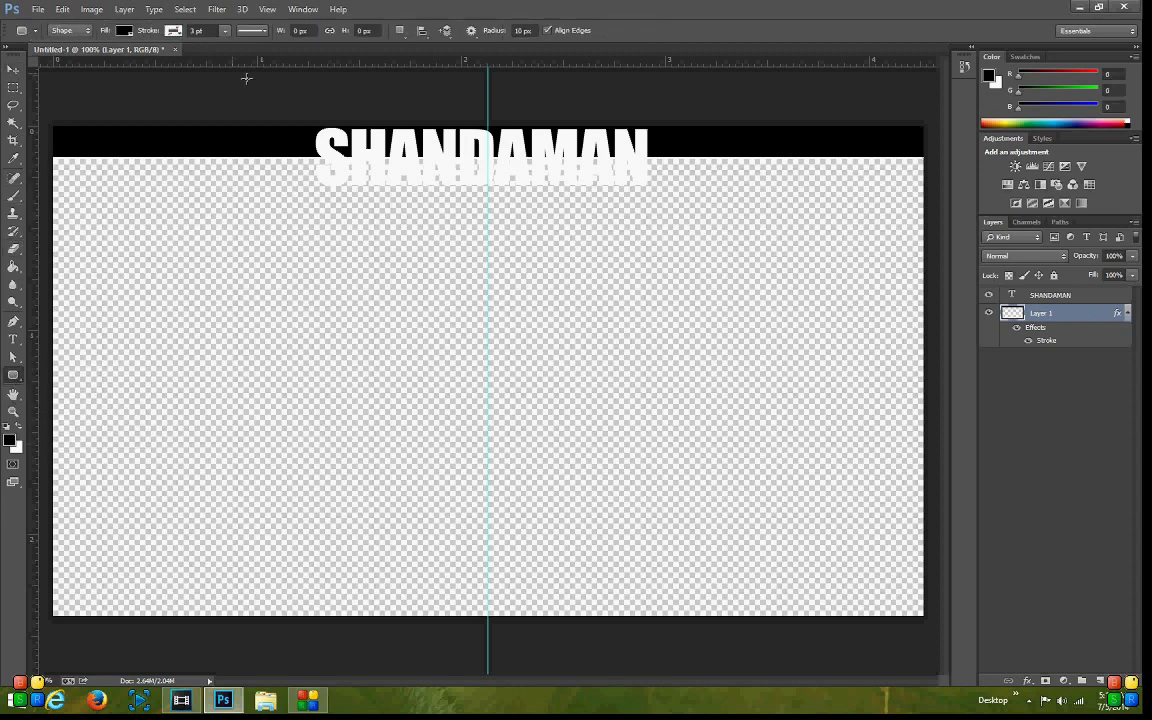
left_click_drag(307, 121, 656, 202)
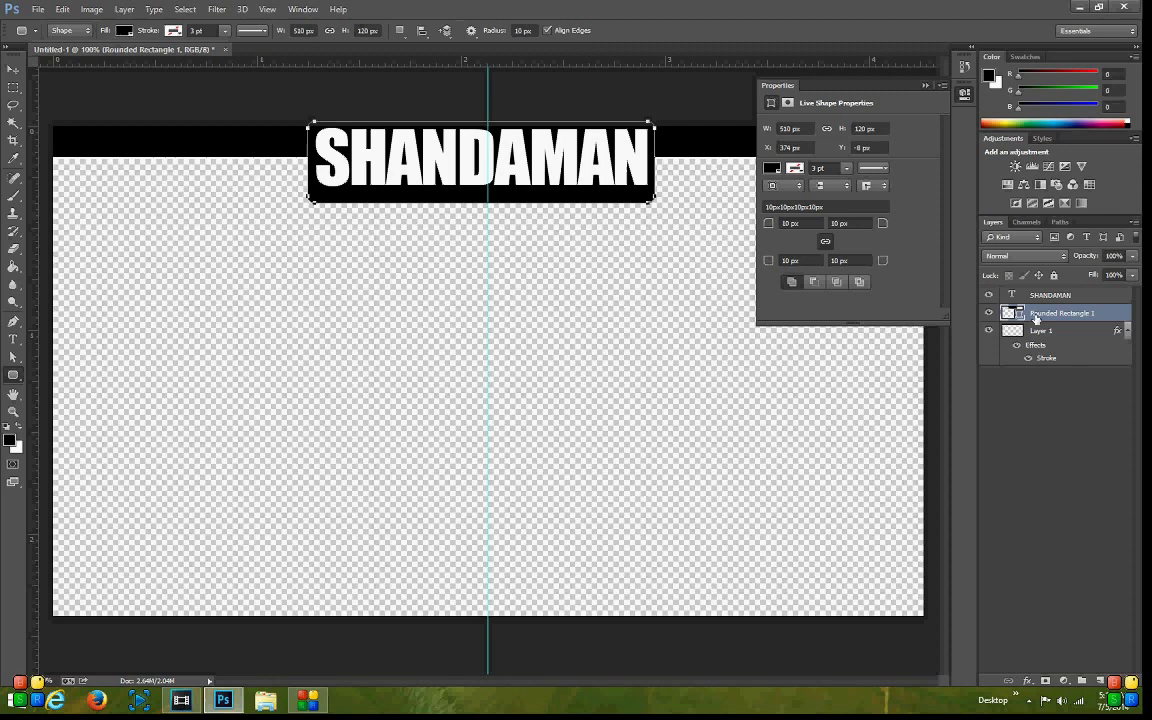
left_click(1058, 331, "shift")
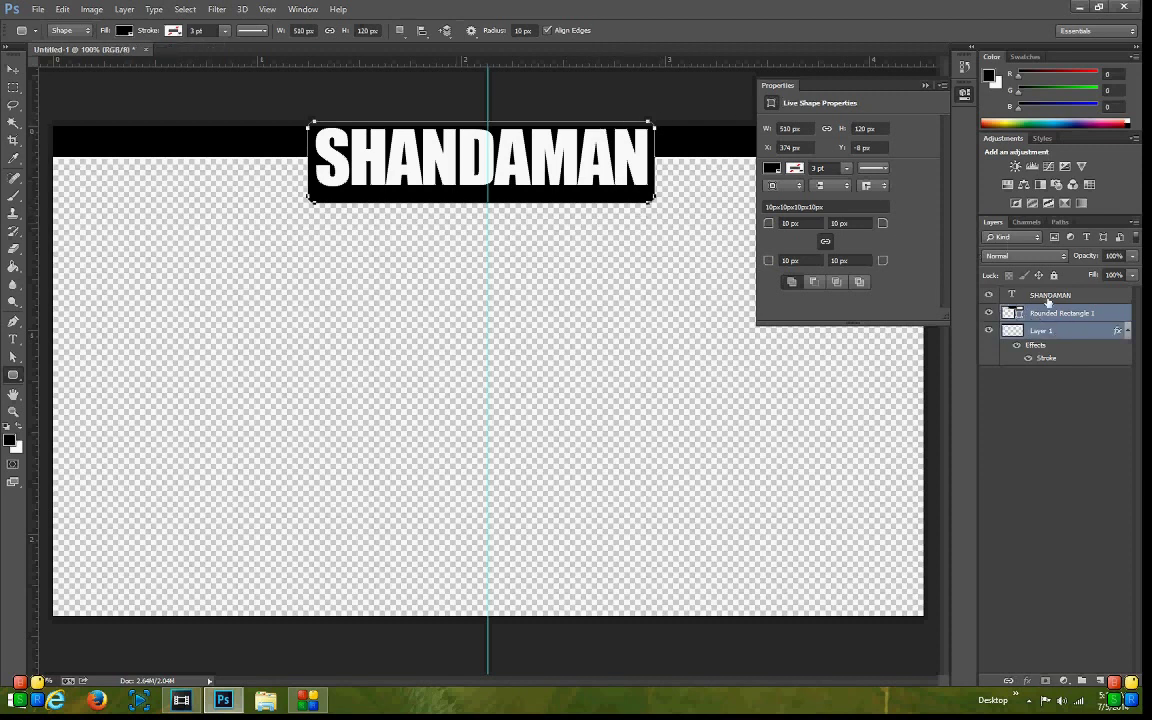
Move the rounded tab up about 16 px against the top bar and merge the bar into its layer.
left_click(1104, 316)
key("v")
left_click_drag(544, 231, 555, 217)
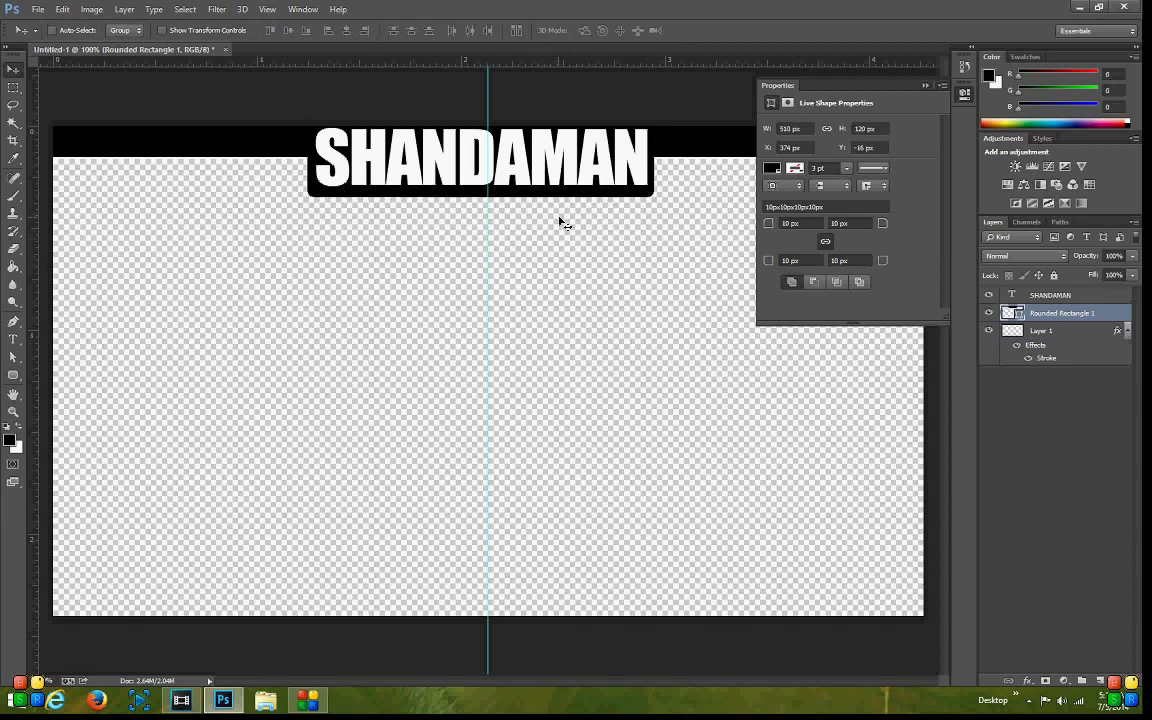
key("Up")
key("Up")
key("Up")
key("Up")
key("Up")
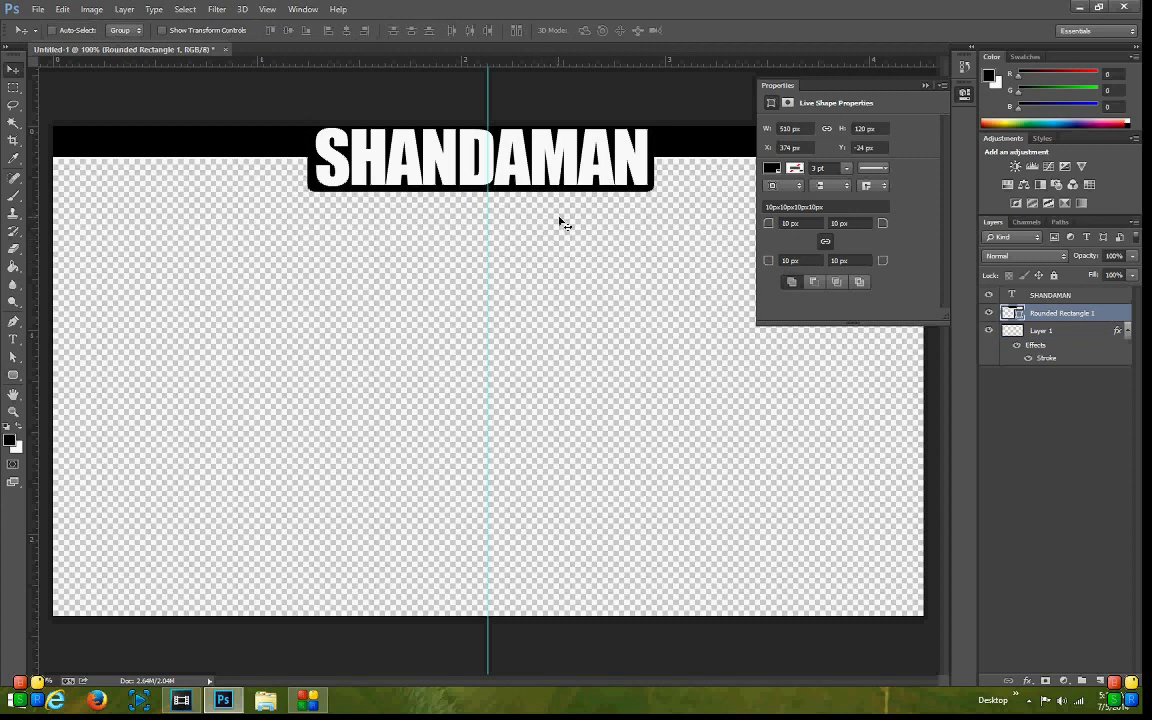
left_click(1075, 331, "shift")
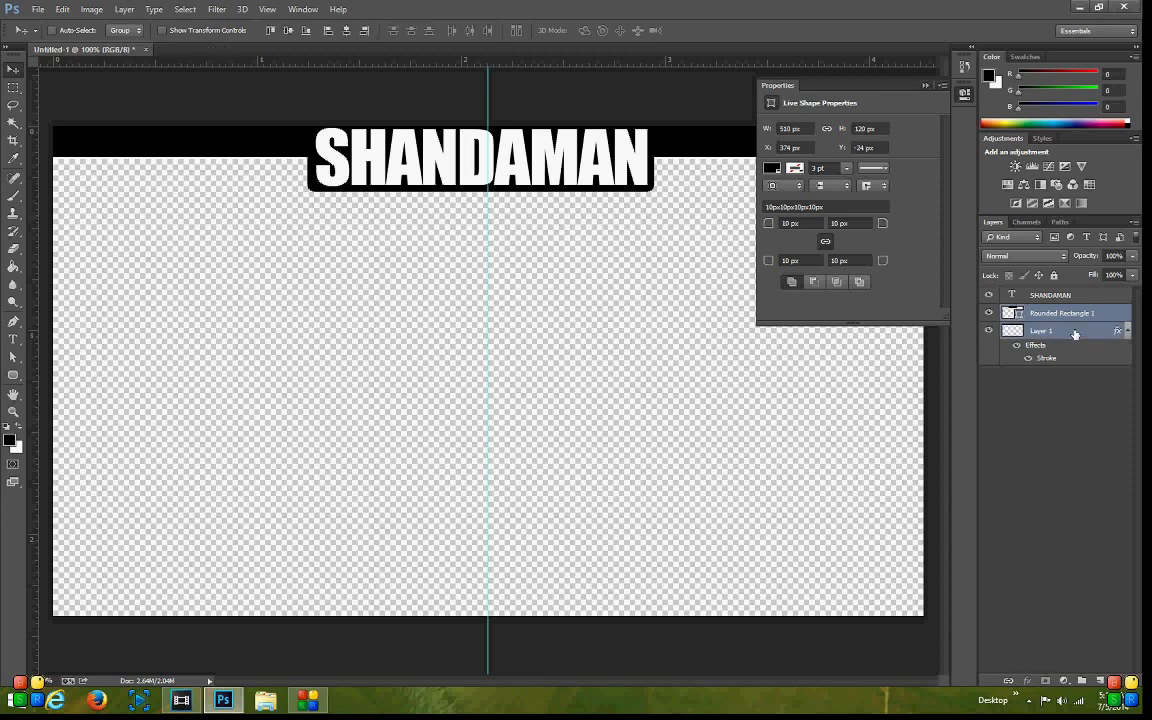
key("ctrl+e")
Add a Stroke to the merged bar-and-tab layer, with white sampled from the SHANDAMAN text.
double_click(1117, 316)
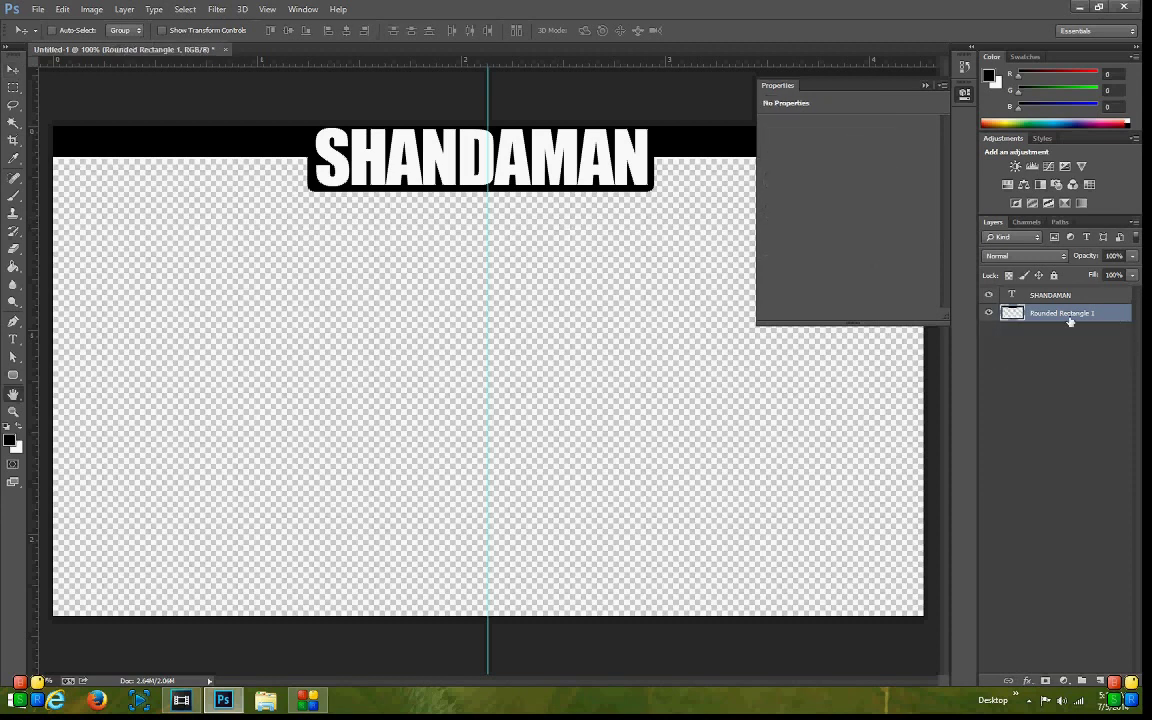
left_click(673, 234)
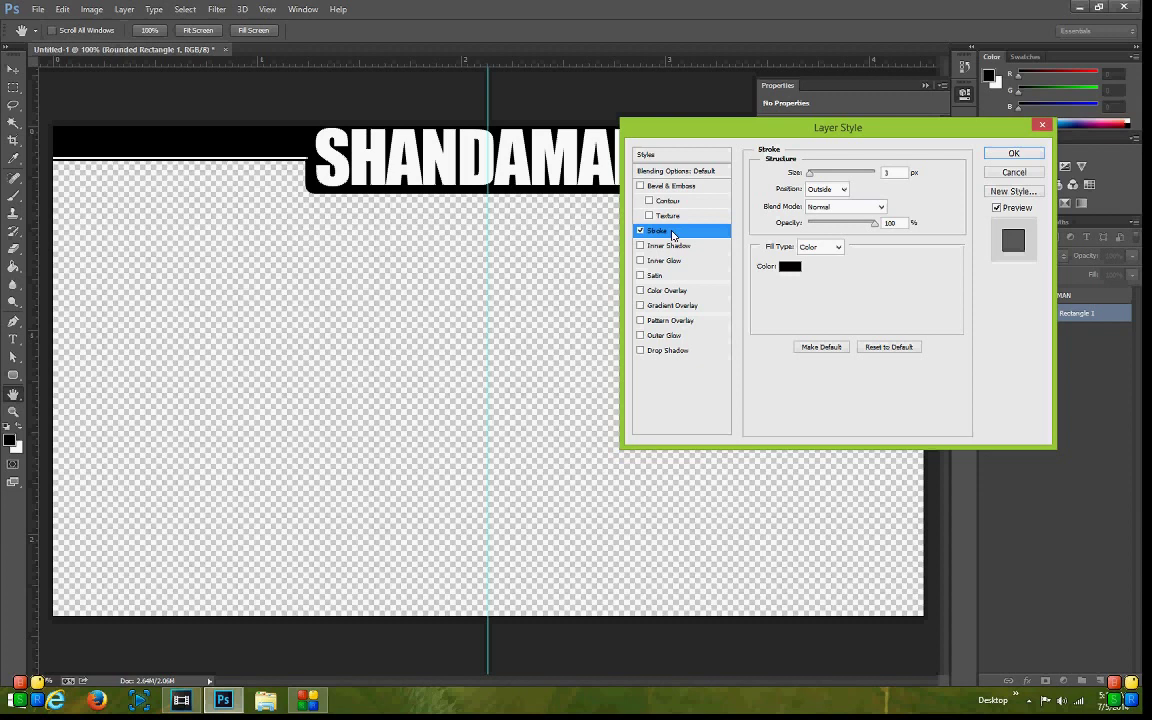
left_click(793, 265)
left_click(535, 144)
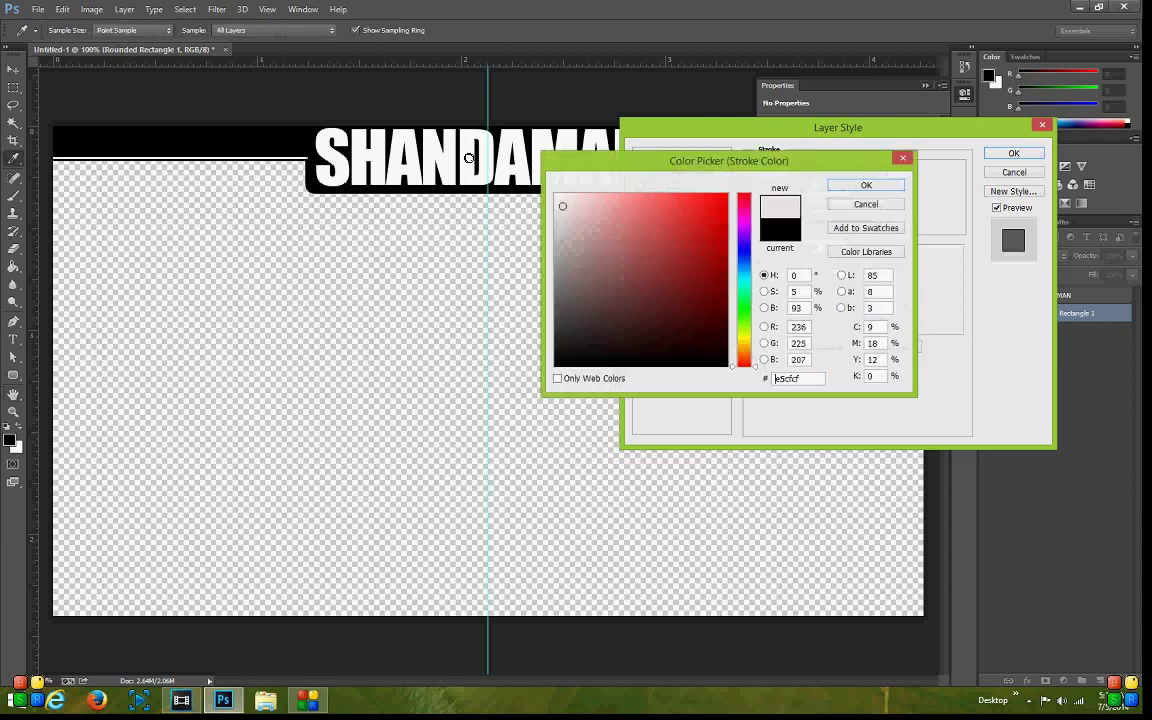
left_click(866, 187)
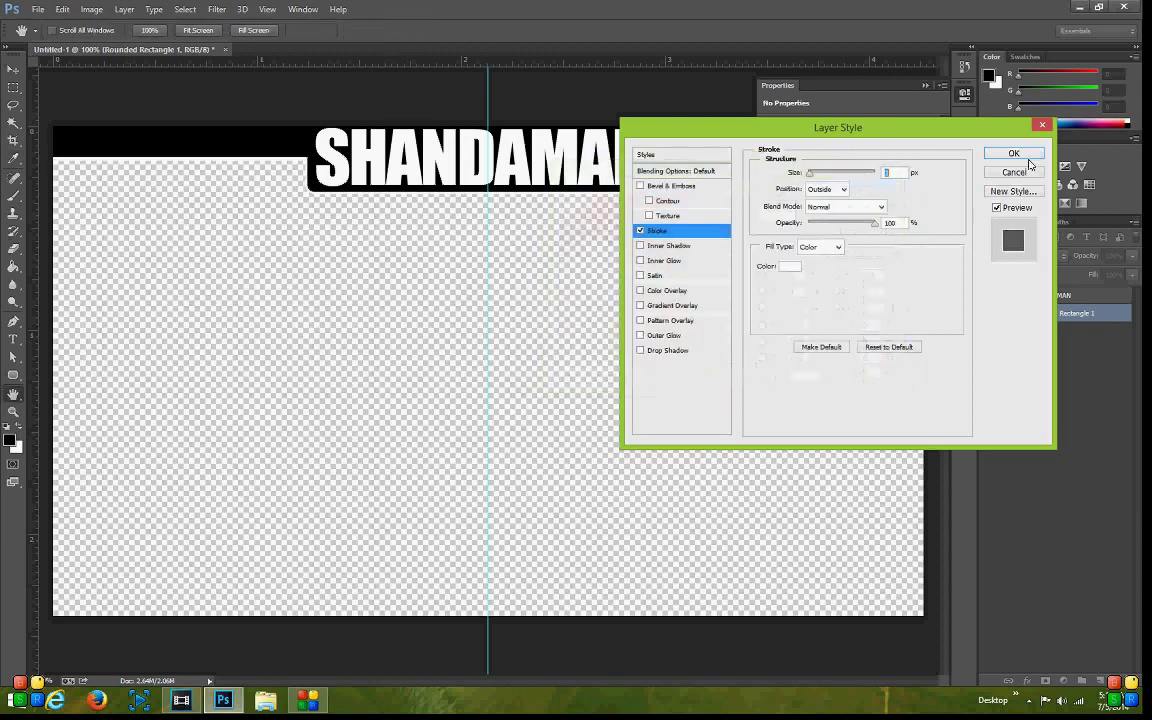
left_click(1014, 155)
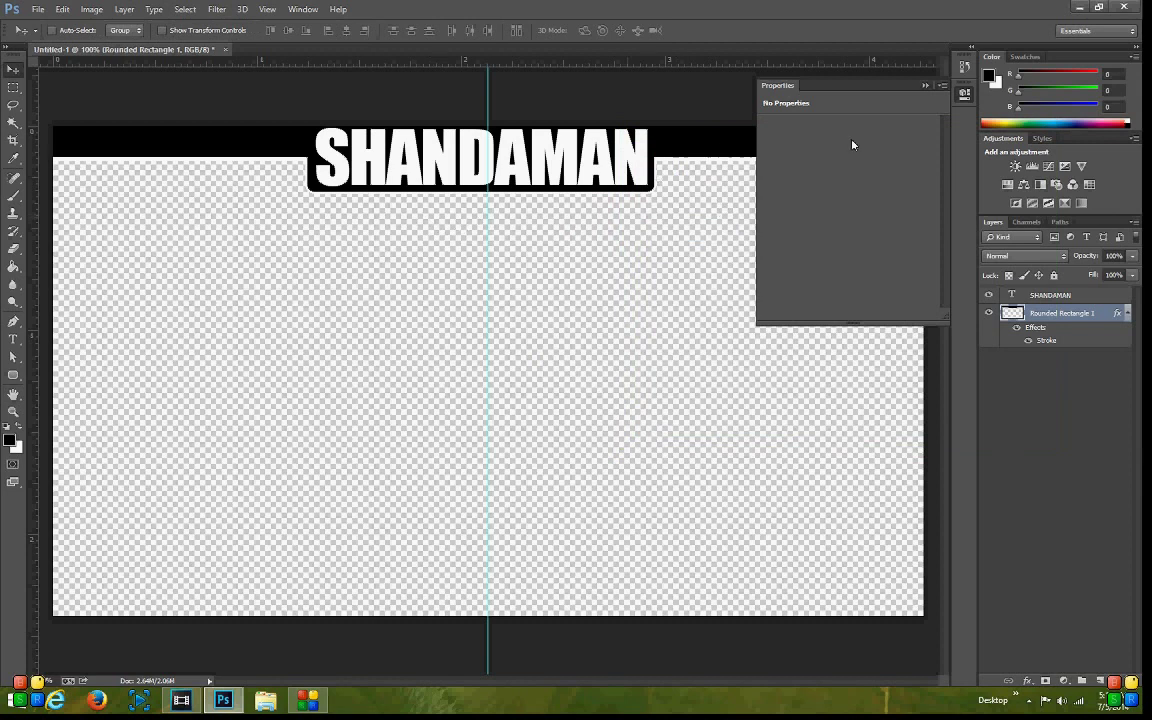
Close the Properties panel and select the SHANDAMAN text layer.
left_click(947, 88)
left_click(965, 90)
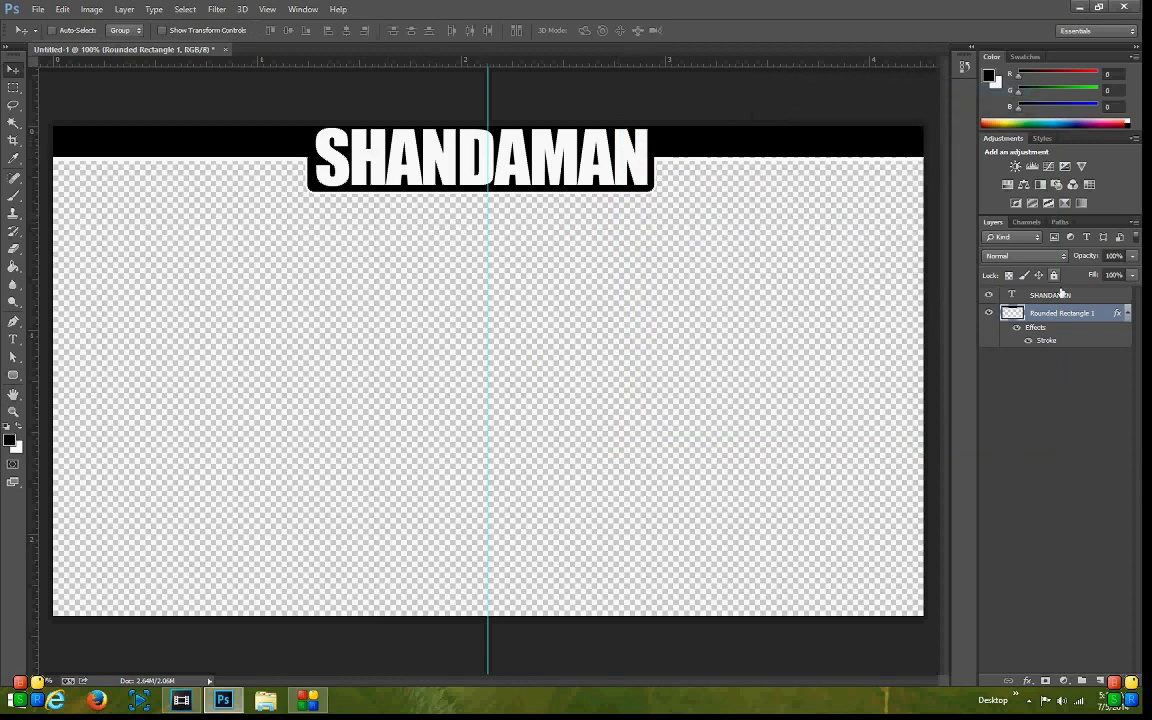
left_click(1040, 296)
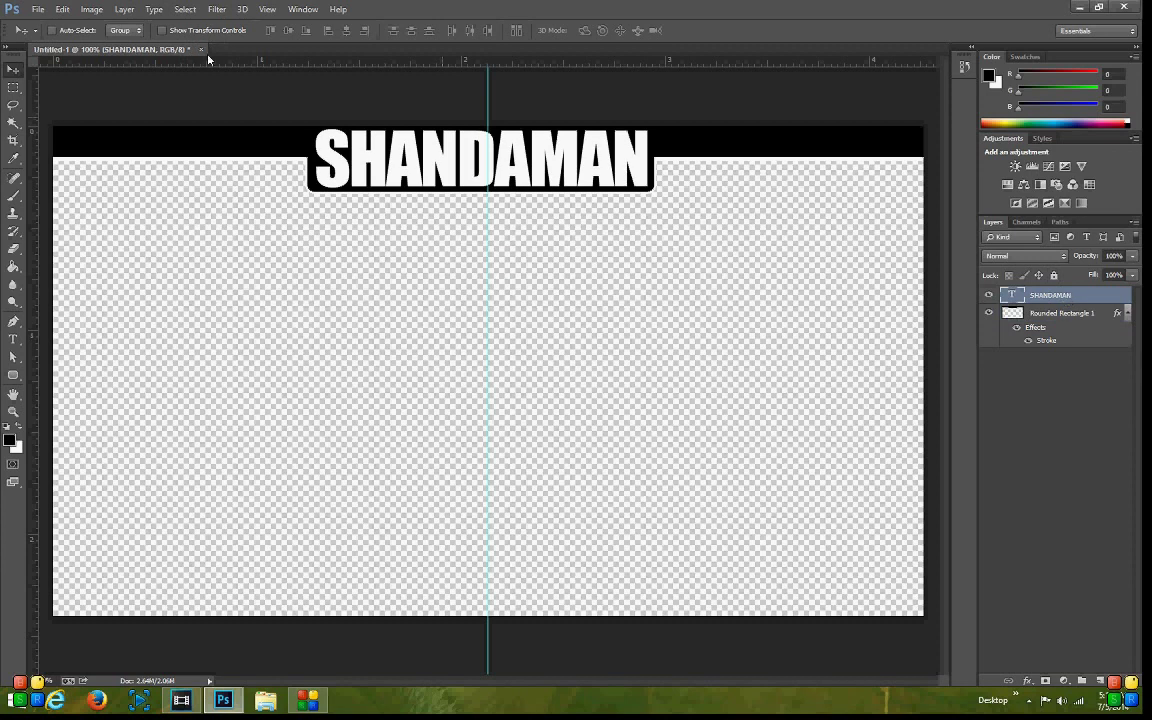
Save the design to the Desktop as a PNG named 'banner', accepting default PNG options.
left_click(37, 9)
left_click(90, 160)
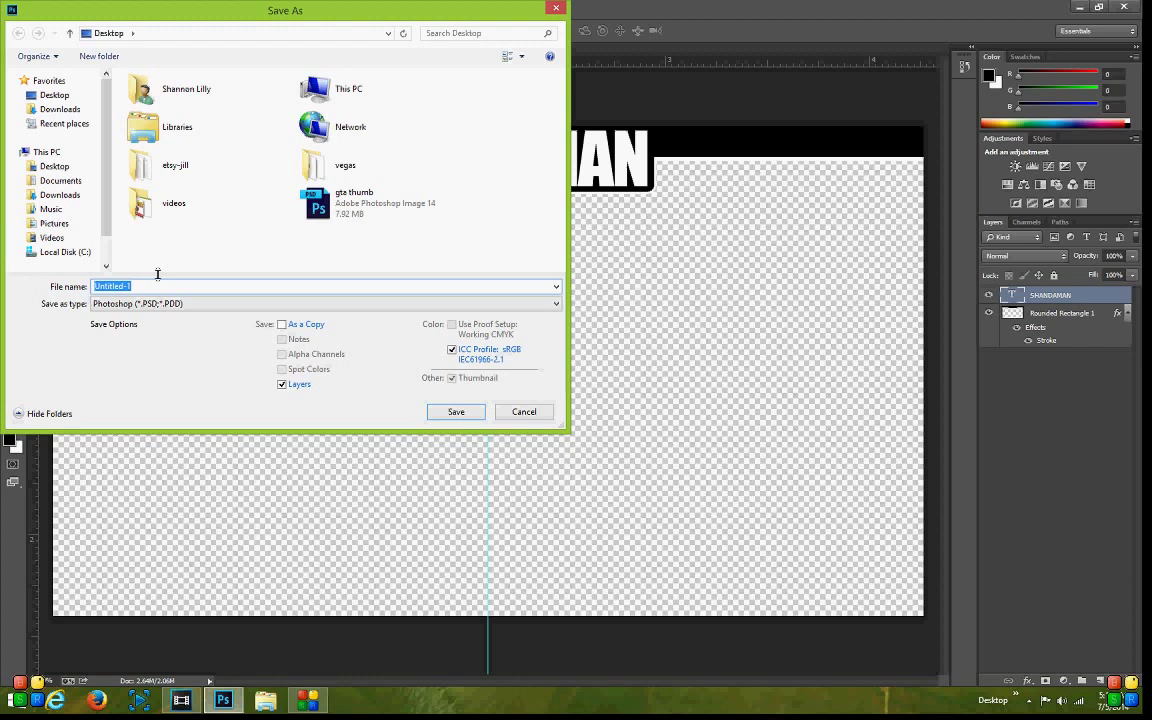
type("banner")
key("Tab")
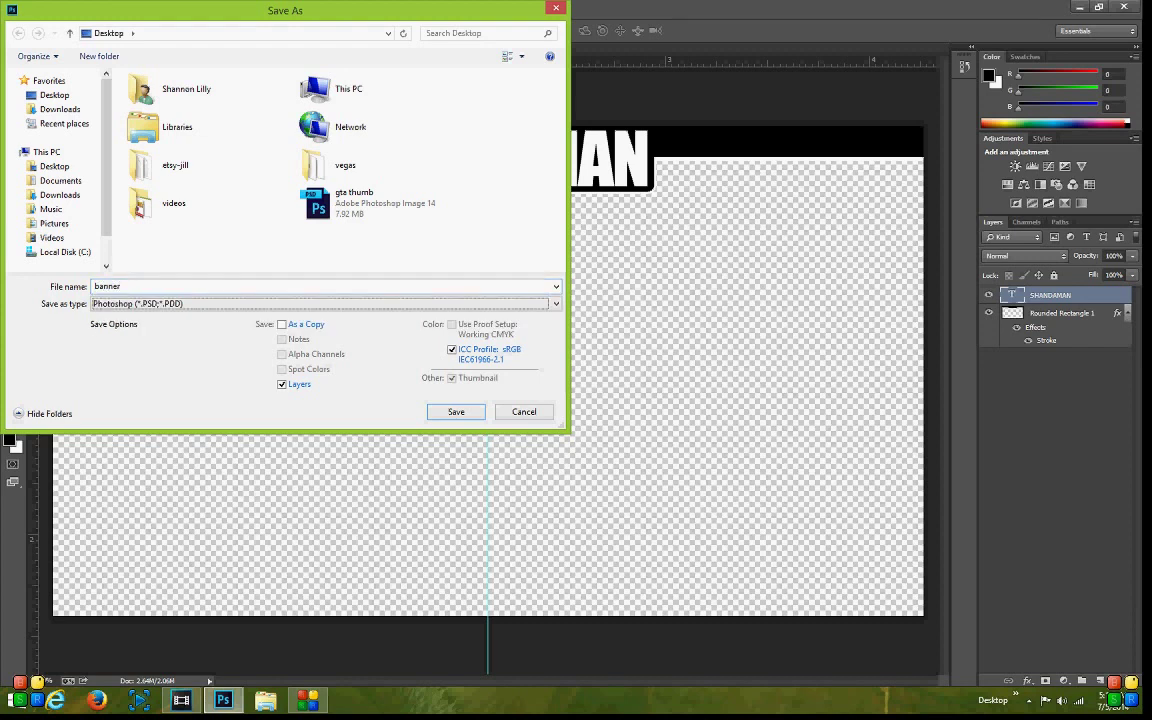
left_click(155, 302)
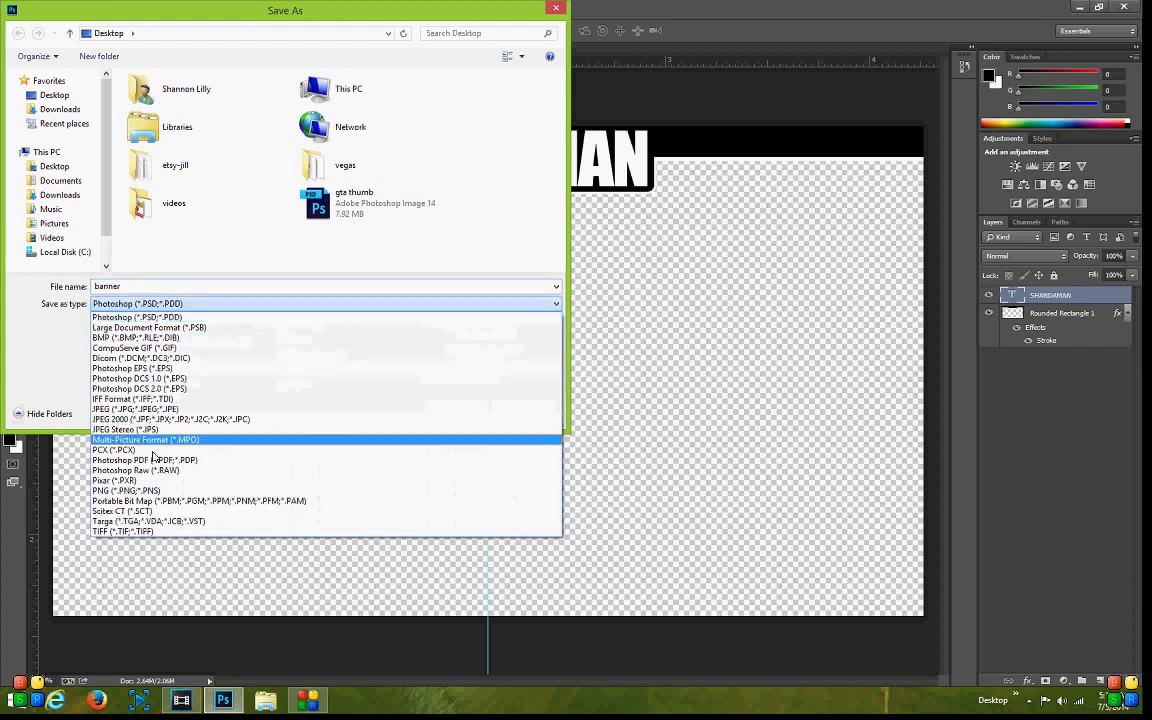
left_click(136, 491)
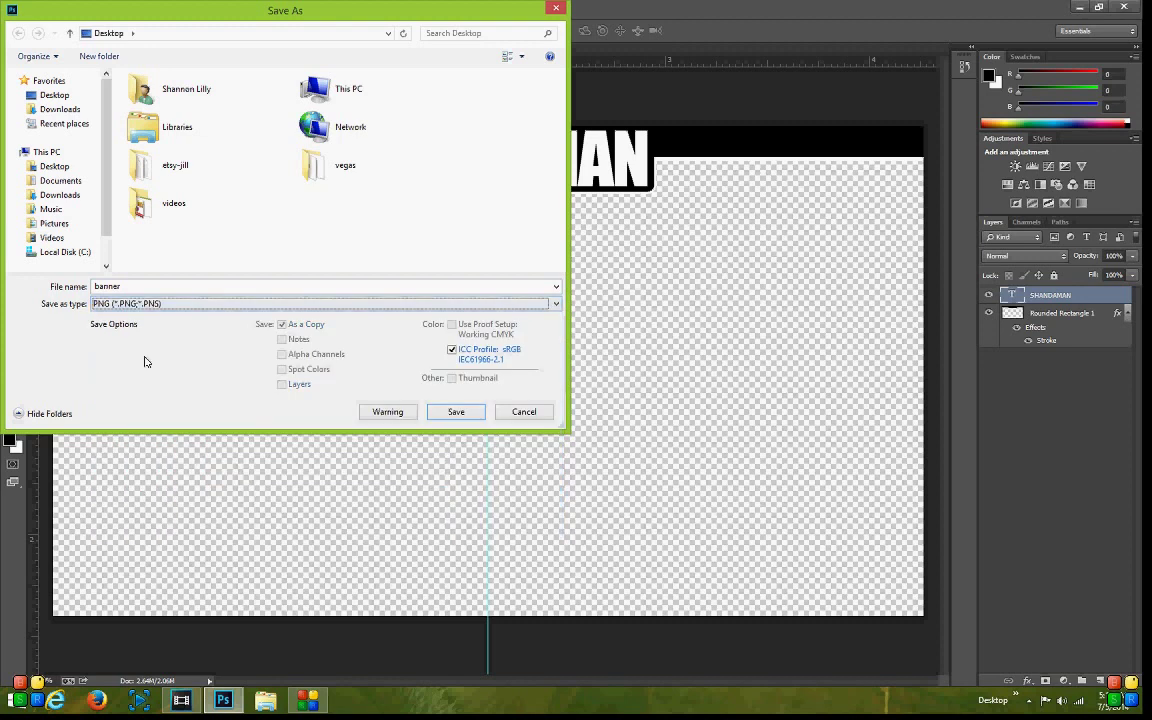
left_click(455, 413)
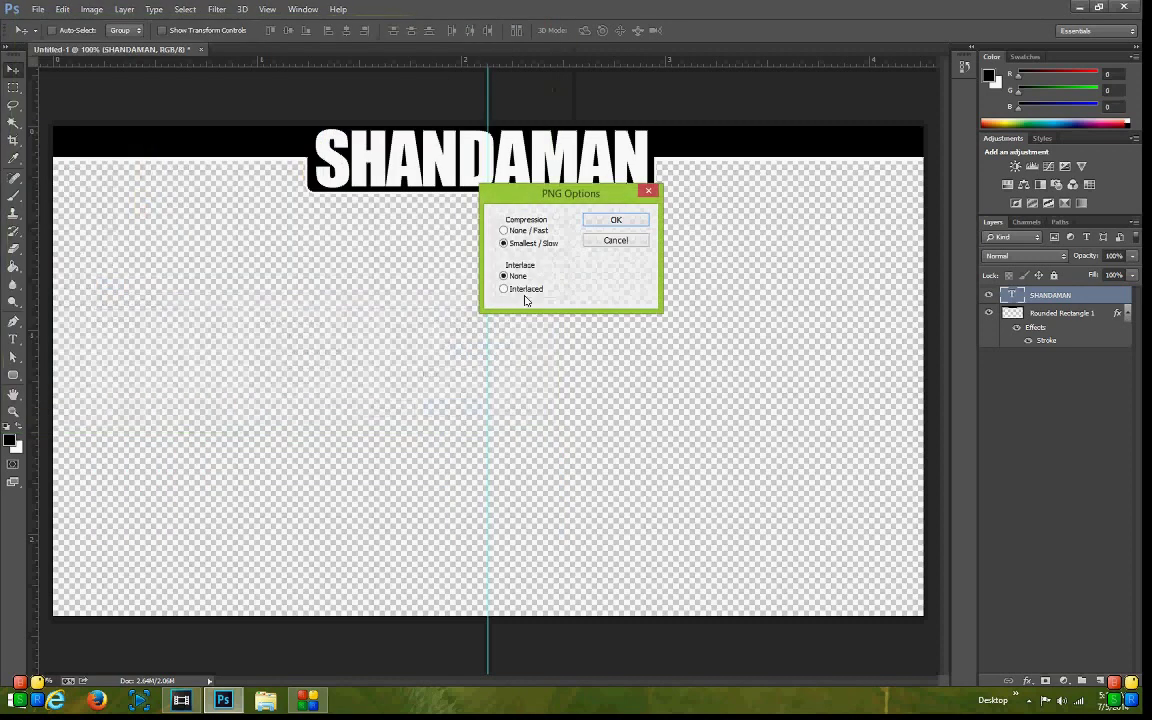
left_click(615, 221)
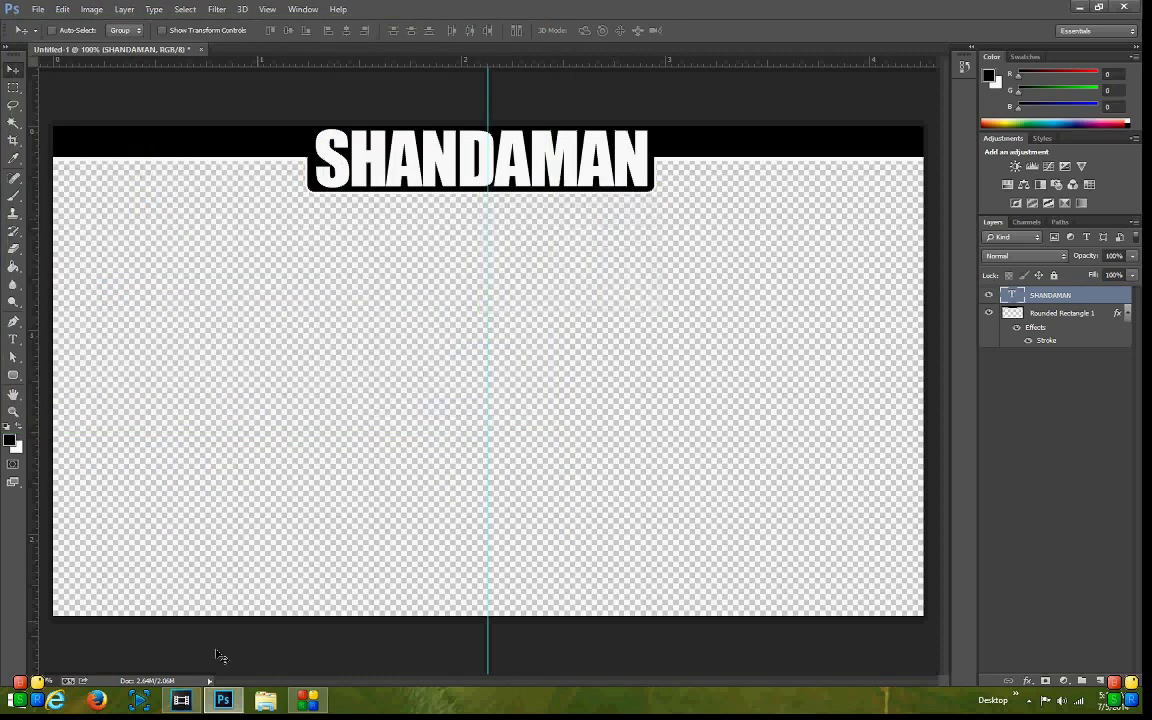
left_click(181, 699)
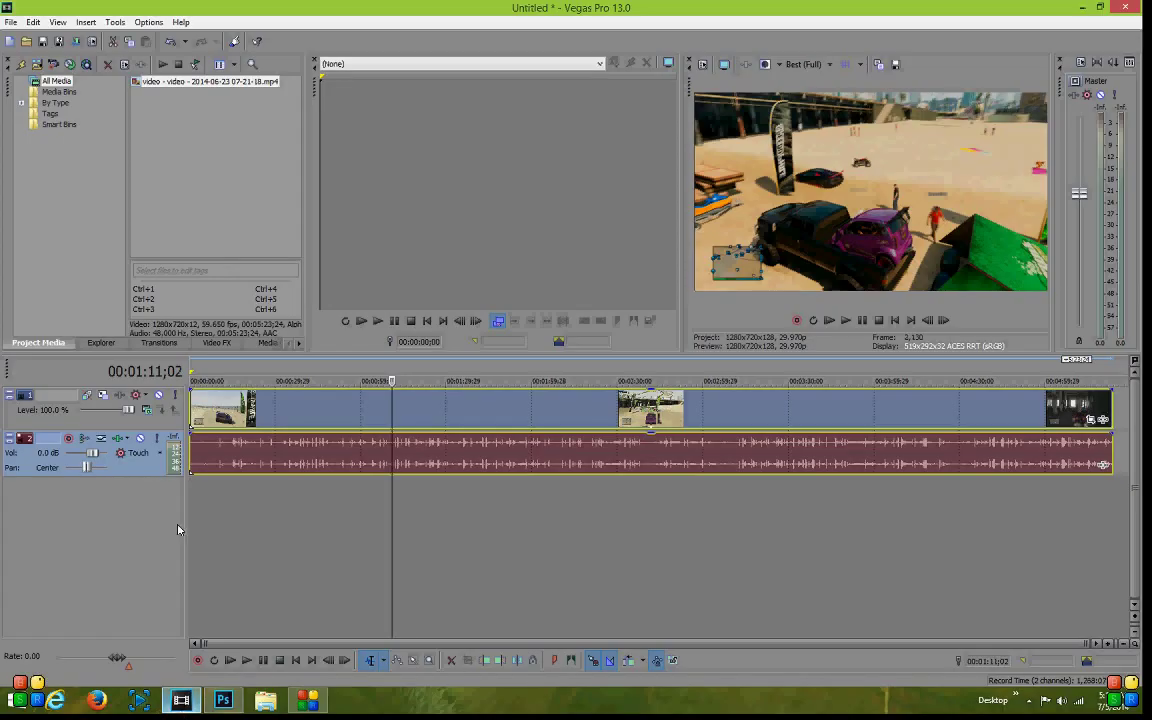
Import banner.png from the Desktop into the Vegas project media.
left_click(10, 21)
mouse_move(64, 163)
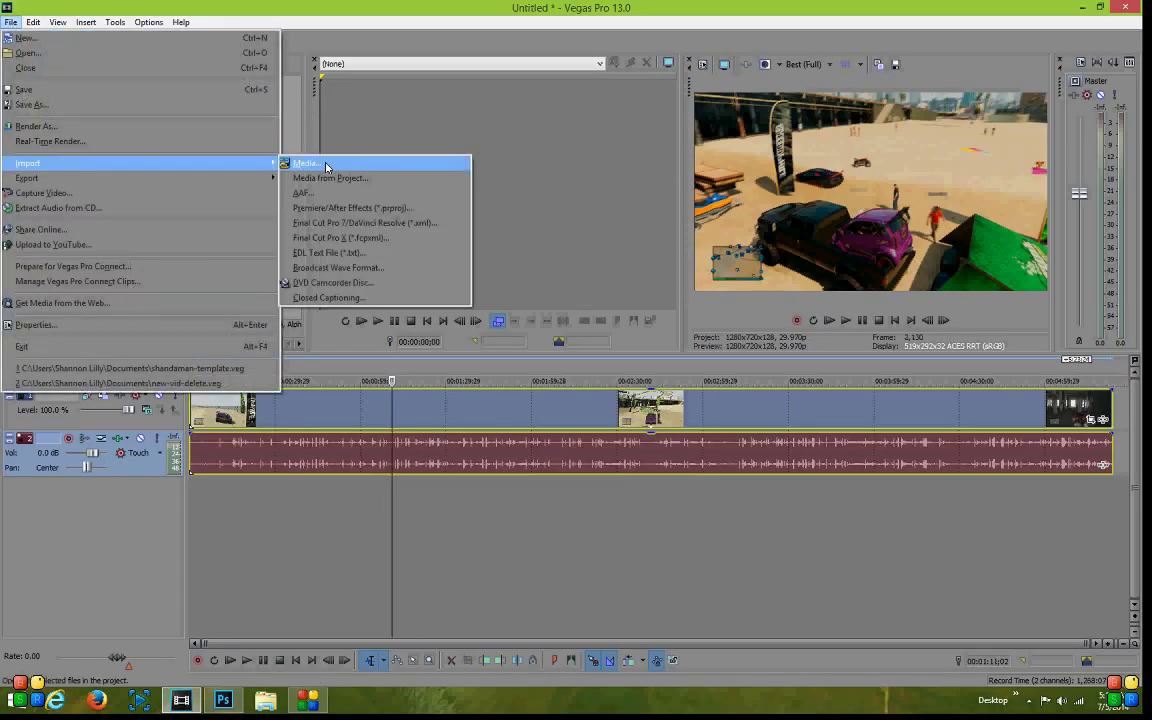
left_click(310, 172)
left_click(412, 224)
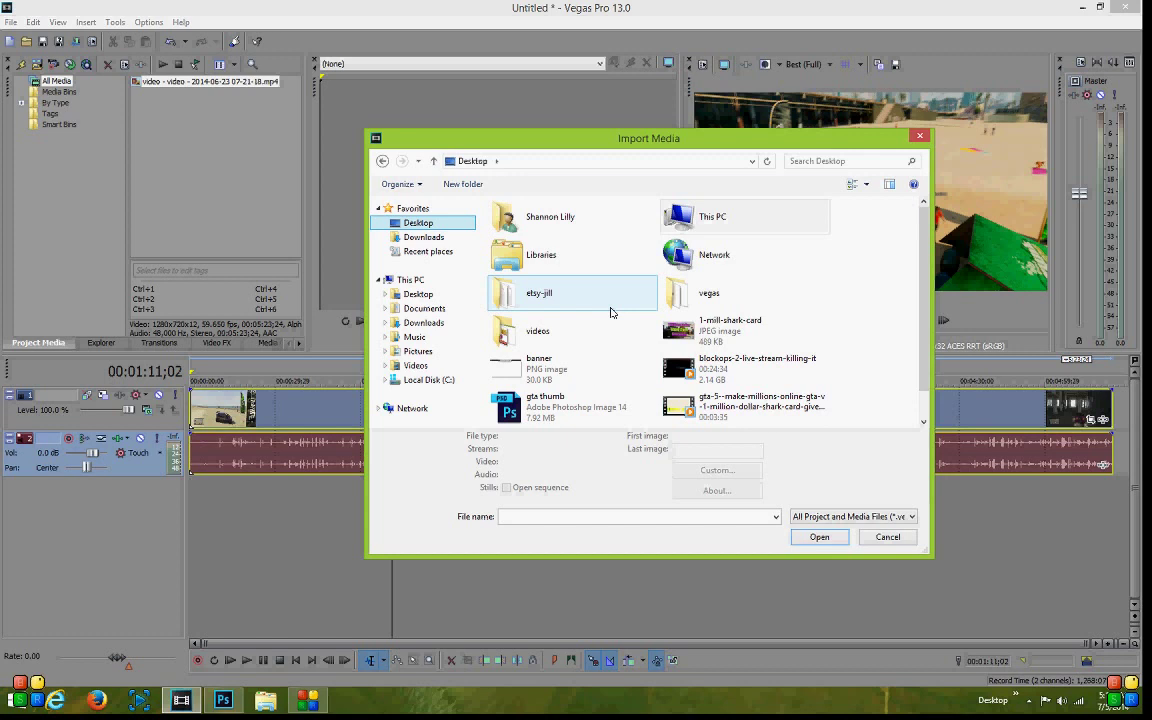
double_click(563, 373)
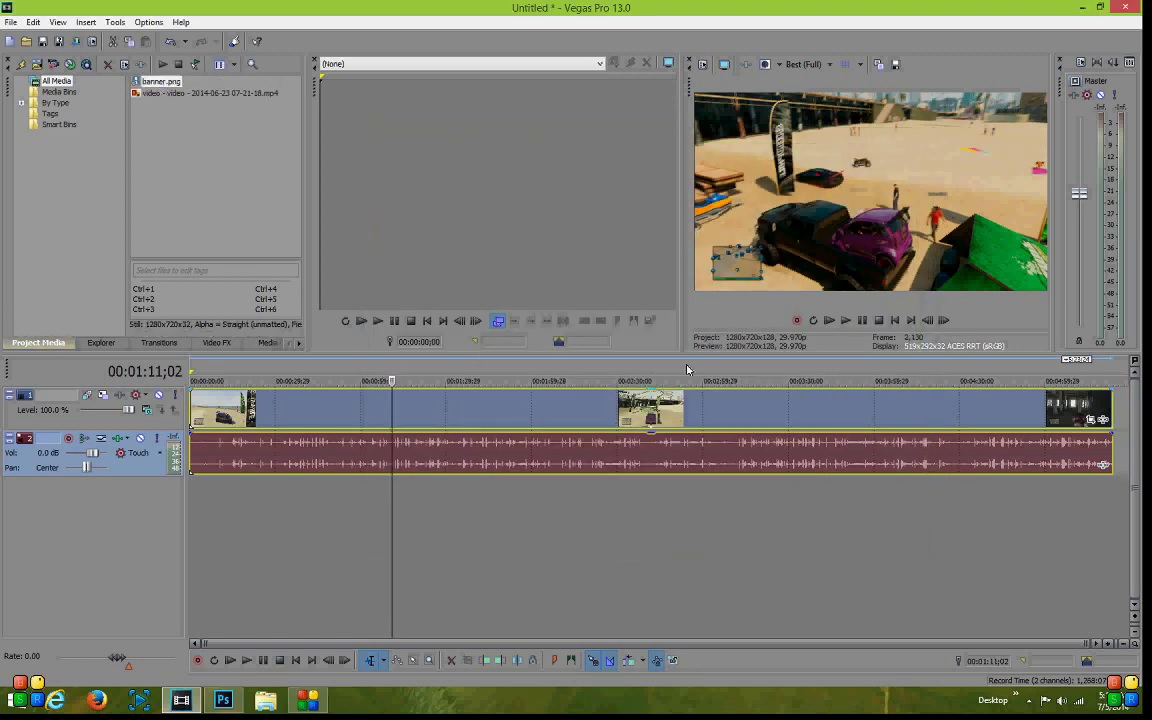
Place banner.png on a new track above the gameplay from the start, then preview from about 1:38.
left_click_drag(158, 81, 195, 497)
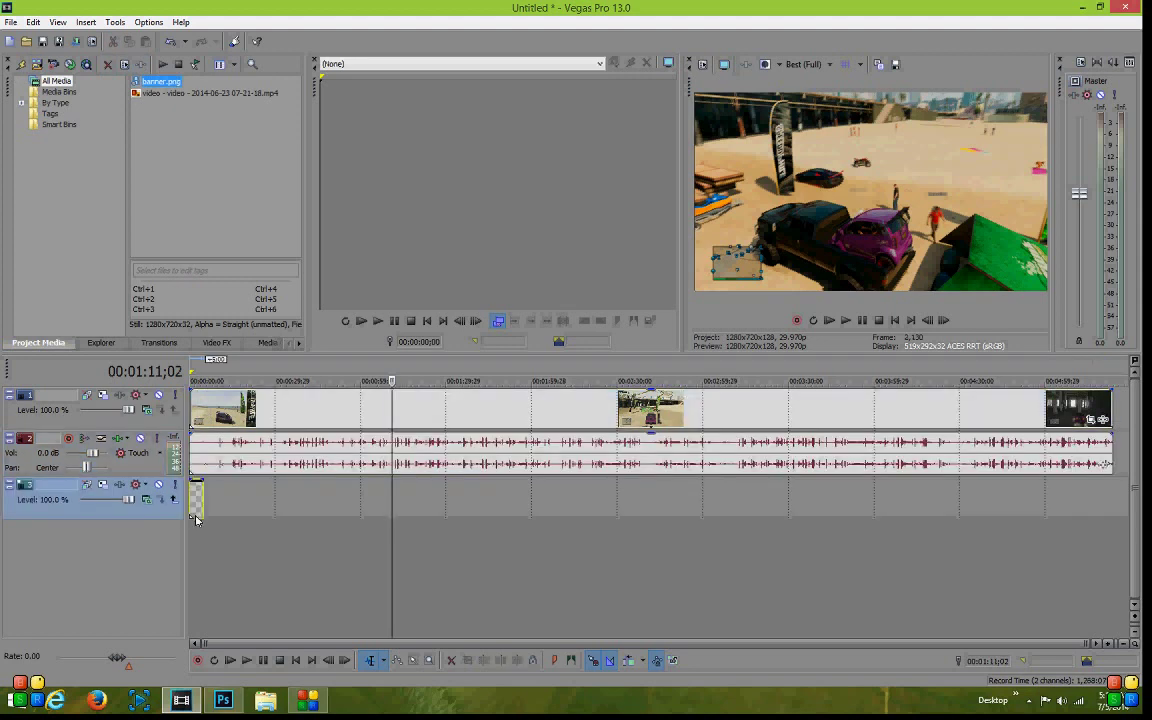
left_click(200, 378)
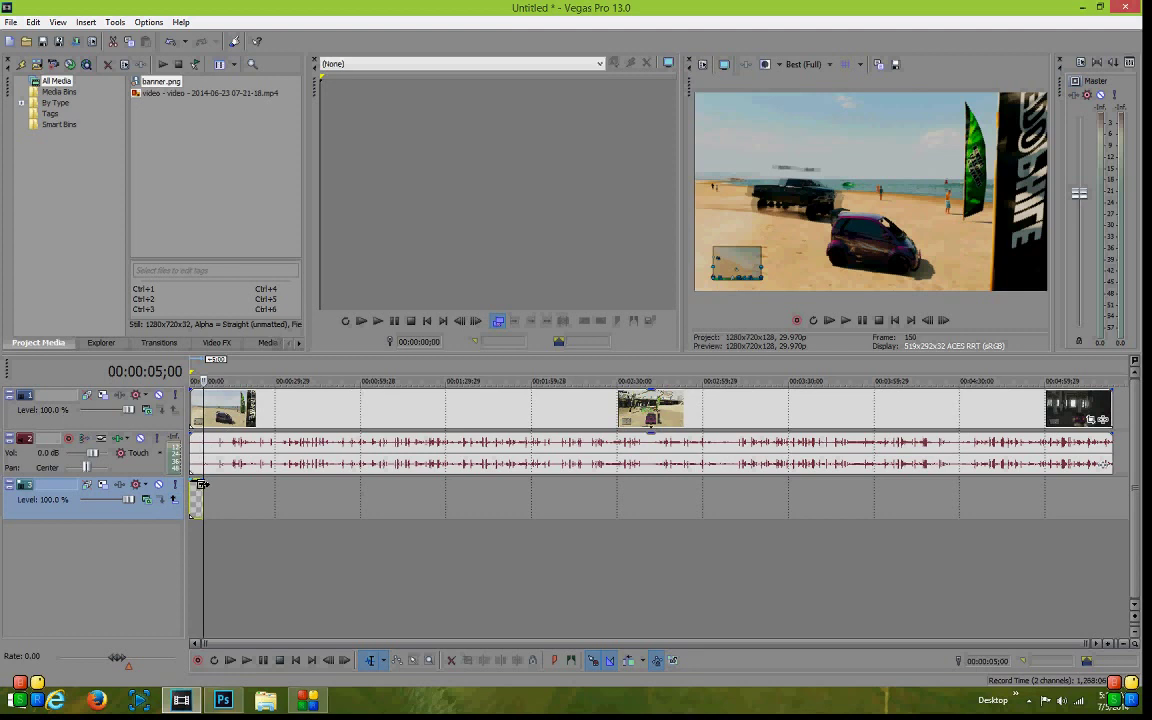
key("ctrl+z")
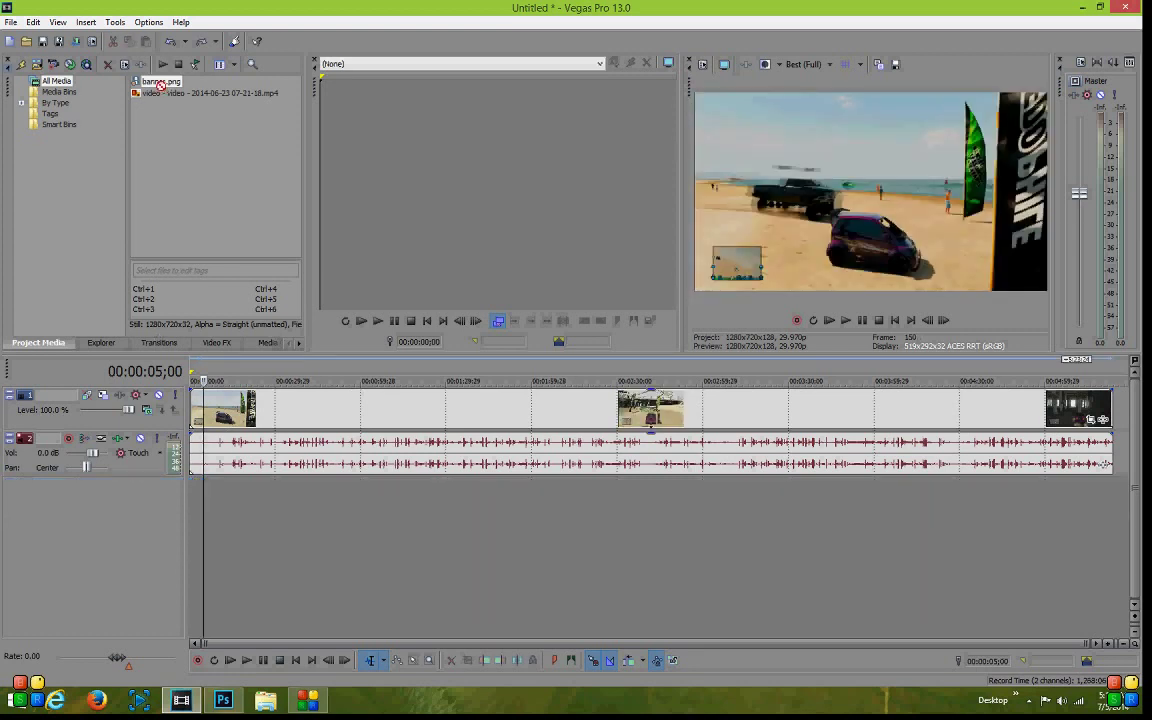
left_click_drag(160, 82, 1056, 404)
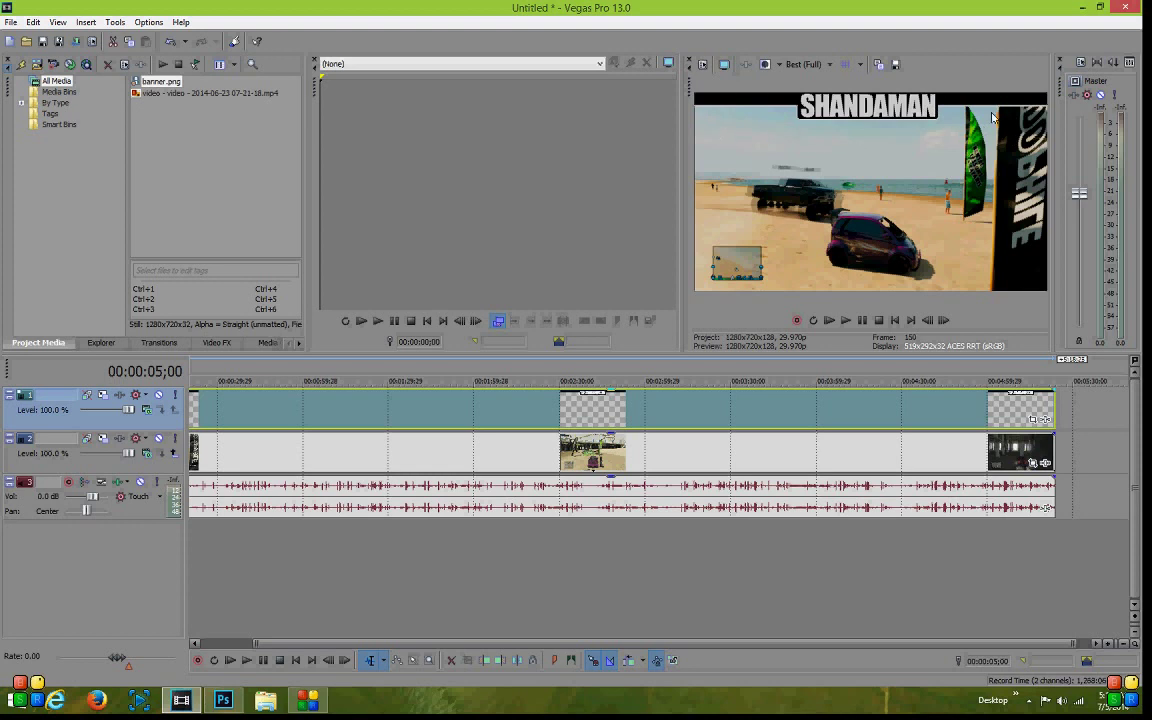
left_click(415, 379)
key("space")
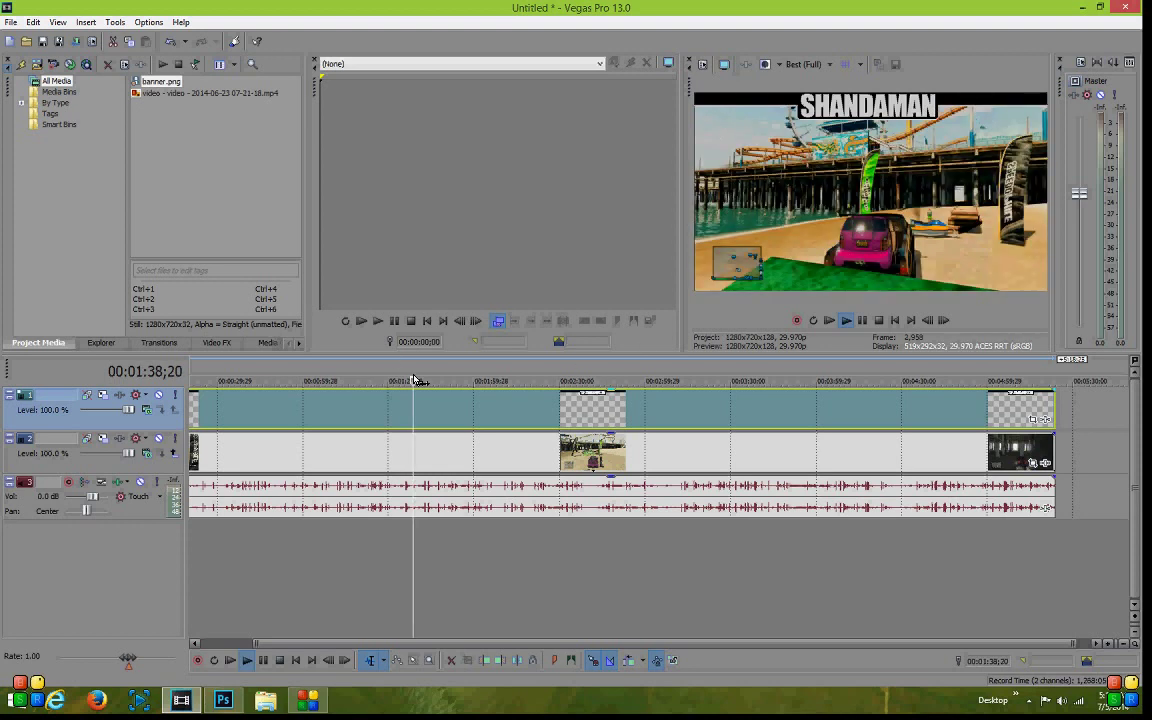